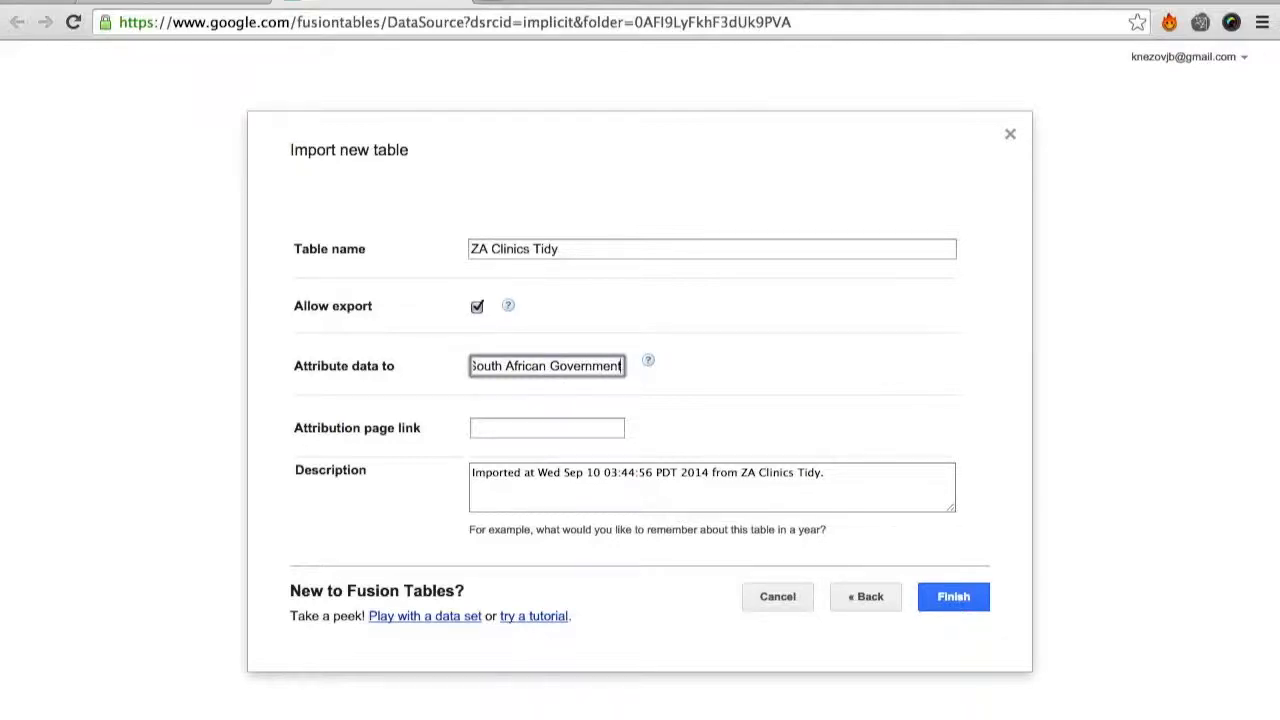
Disallow exporting of the ZA Clinics Tidy table and finish the import.
left_click(477, 307)
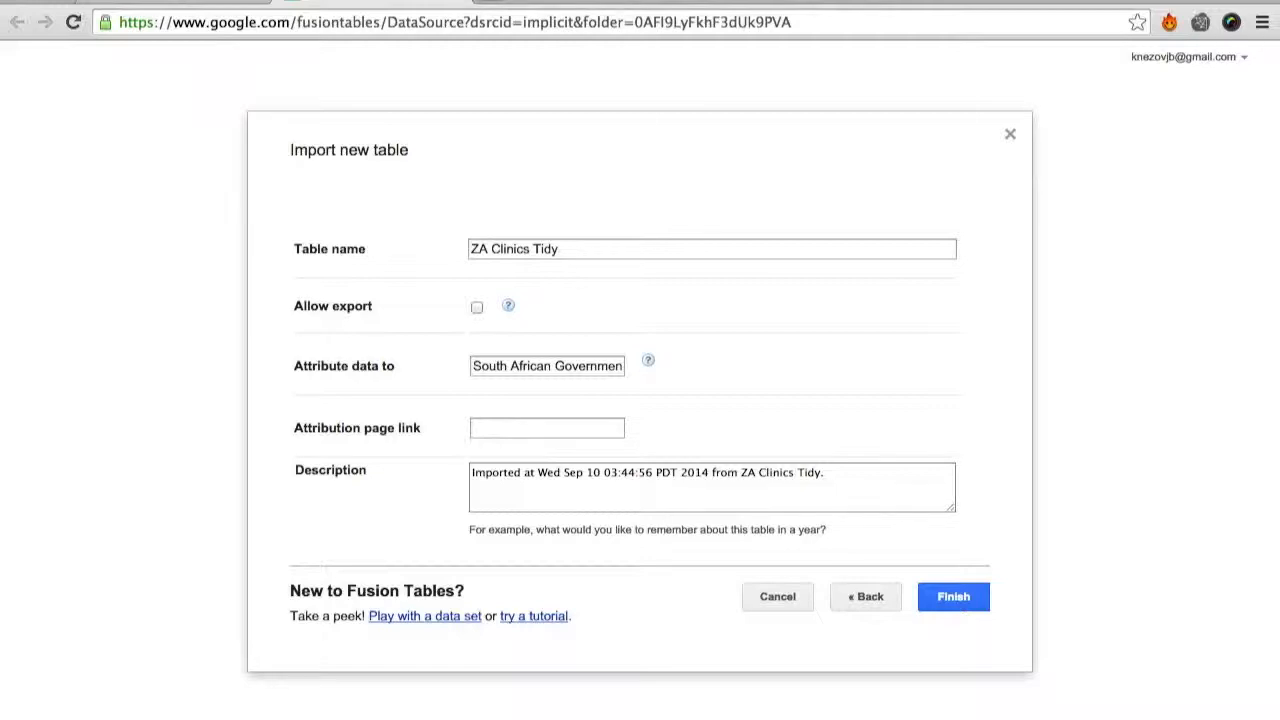
left_click(956, 596)
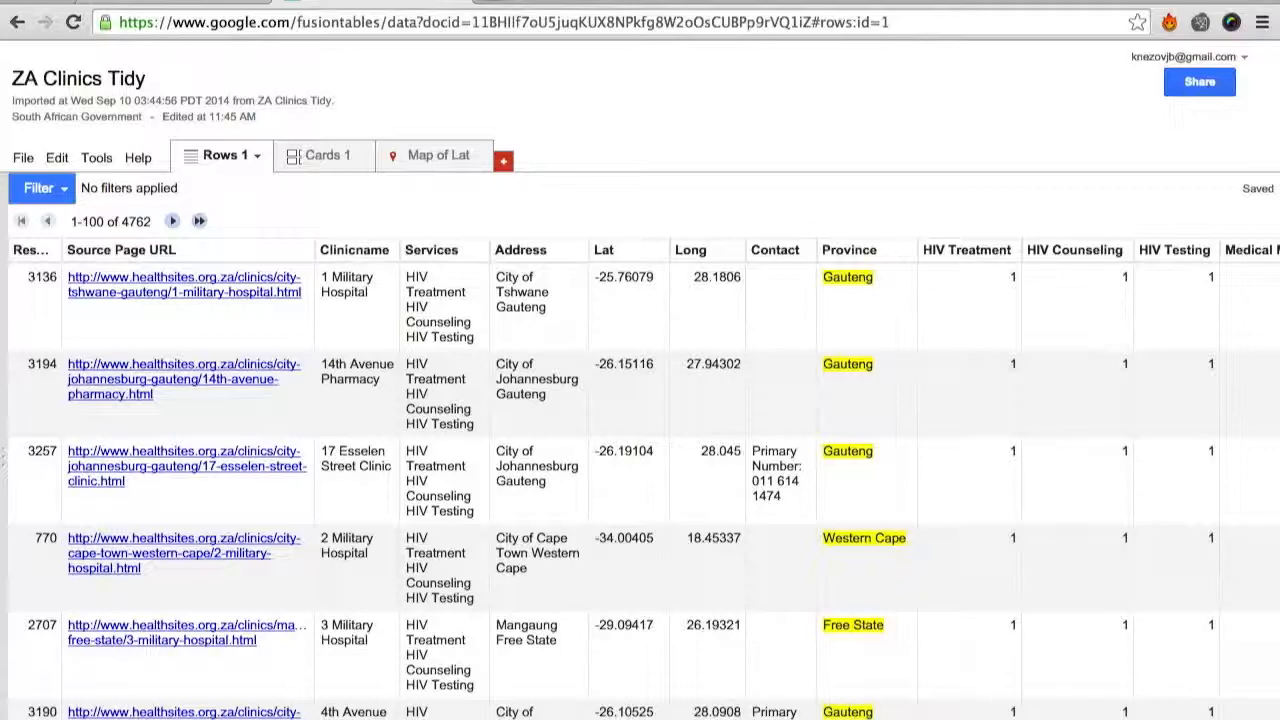
Review the Lat column's location type and its latitude and longitude settings, and leave without saving changes.
left_click(655, 250)
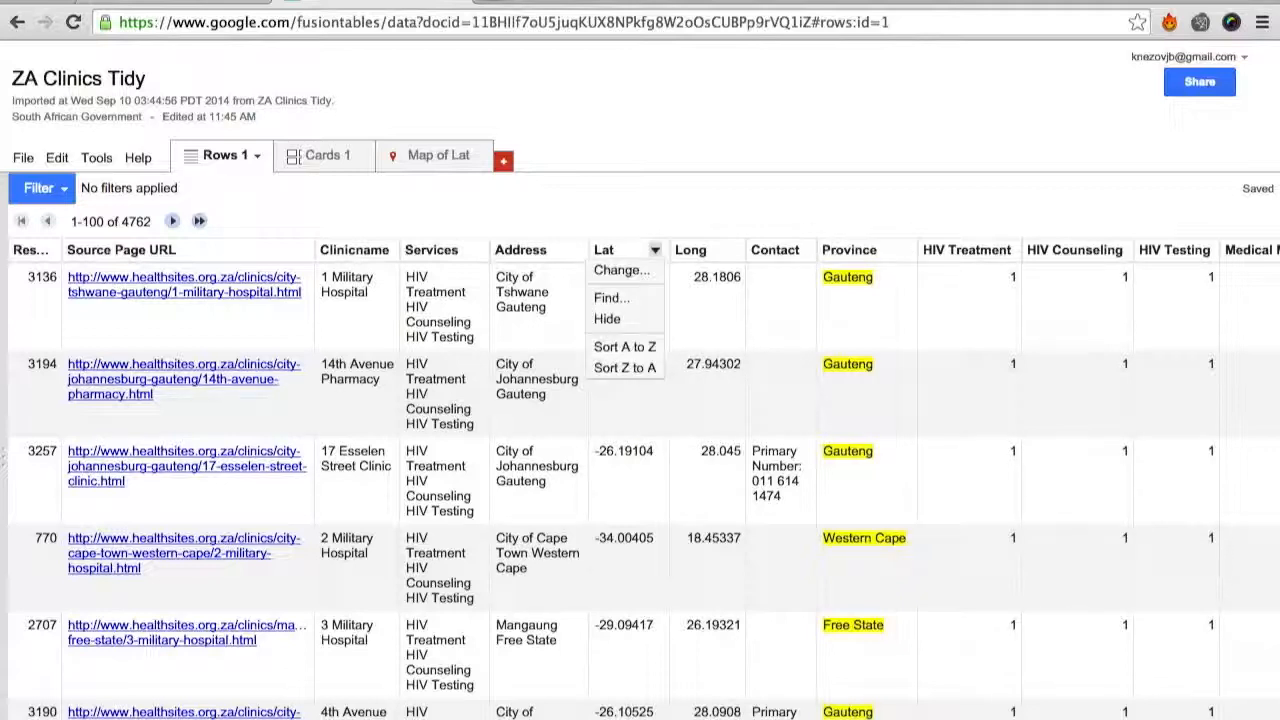
left_click(621, 270)
scroll(640, 420, "down", 2)
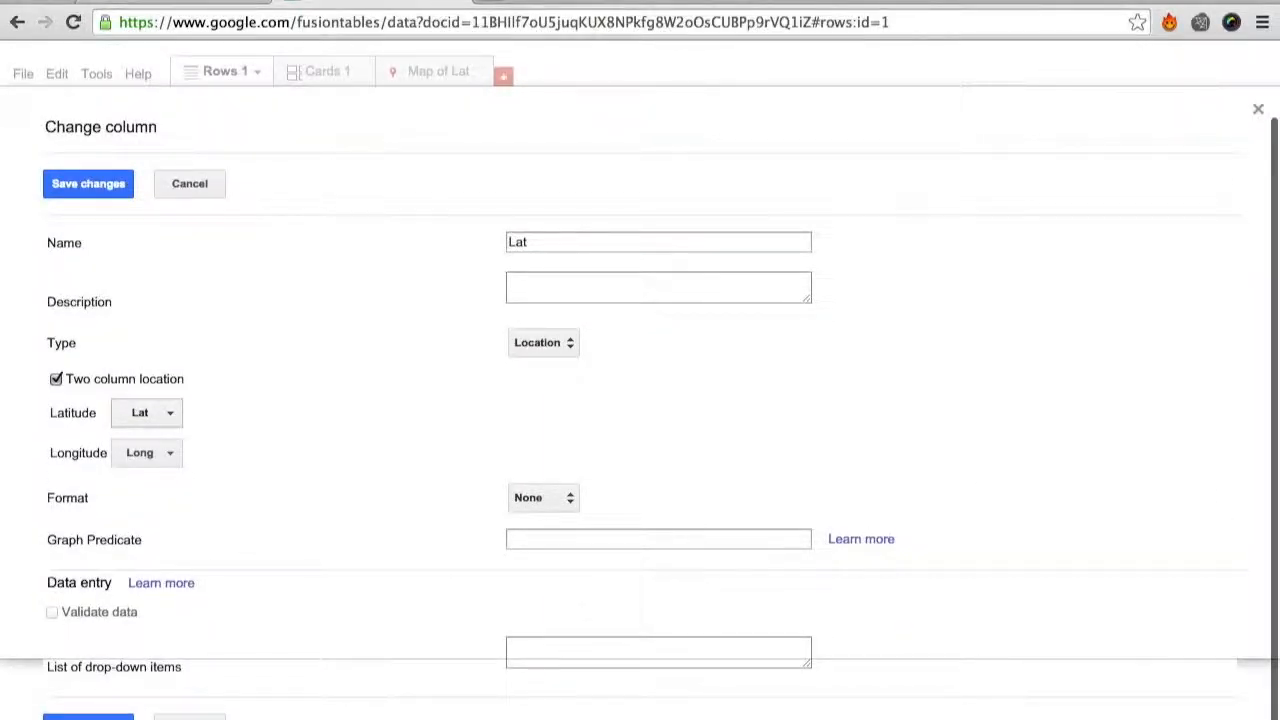
left_click(190, 183)
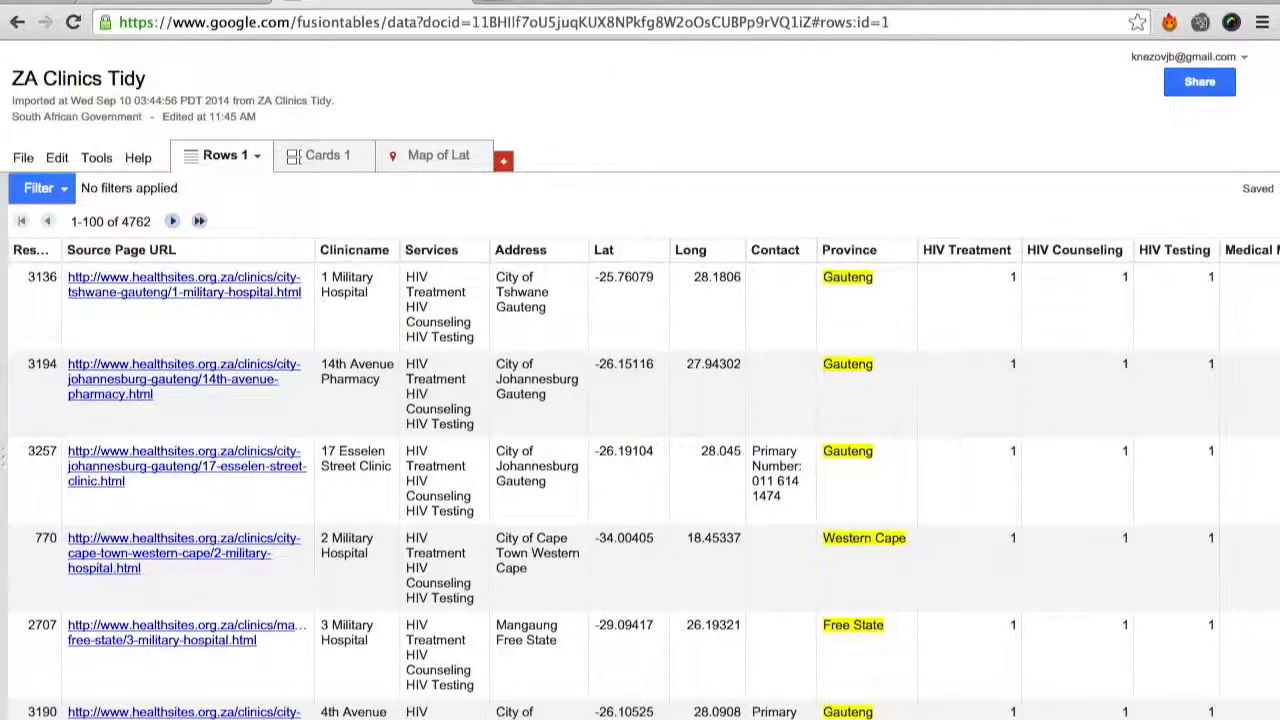
Show the clinics on the Lat location map and check which additional layouts can be added.
left_click(428, 155)
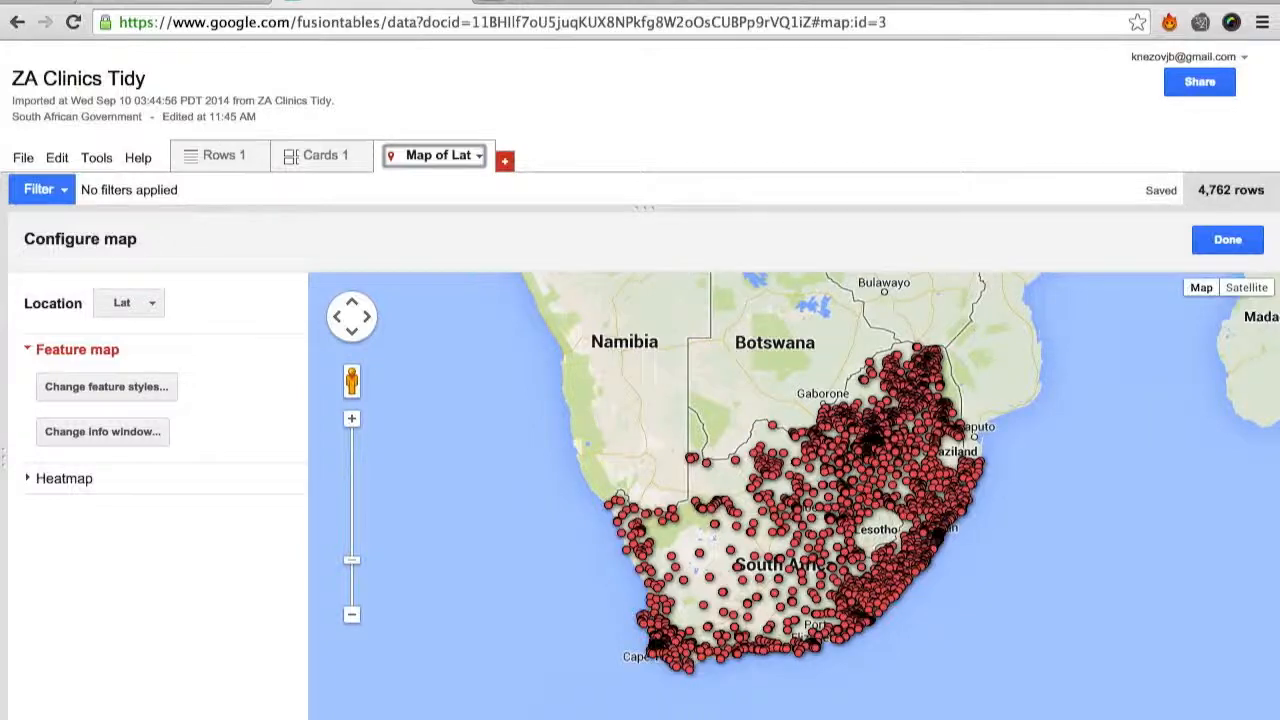
left_click(505, 160)
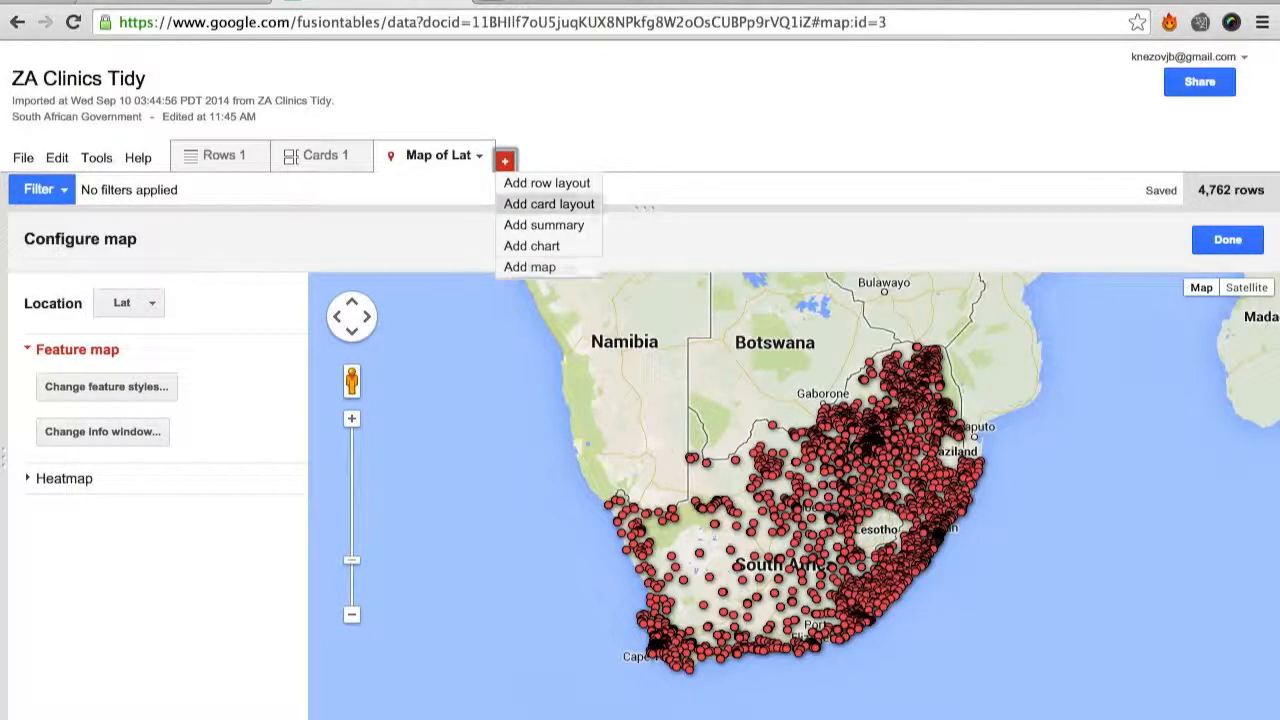
left_click(564, 112)
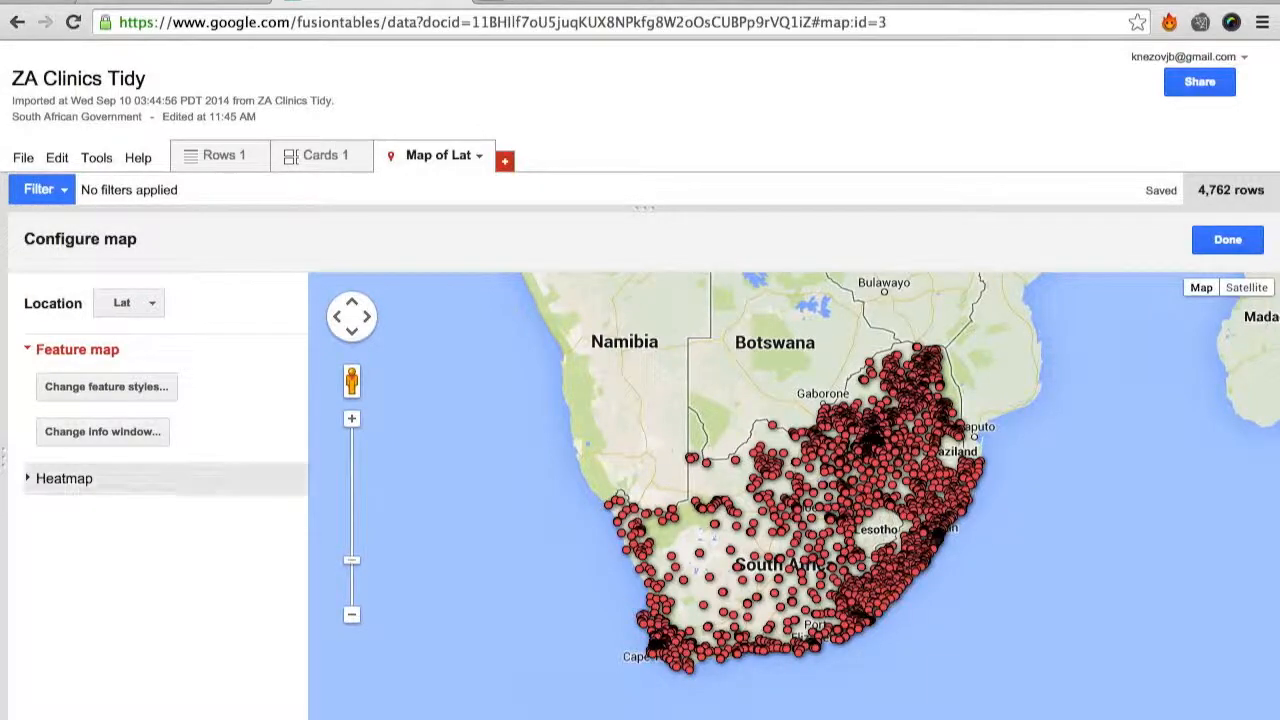
Exclude Result Number, Lat, Long, Province and HIV Treatment from the map's info window.
left_click(102, 431)
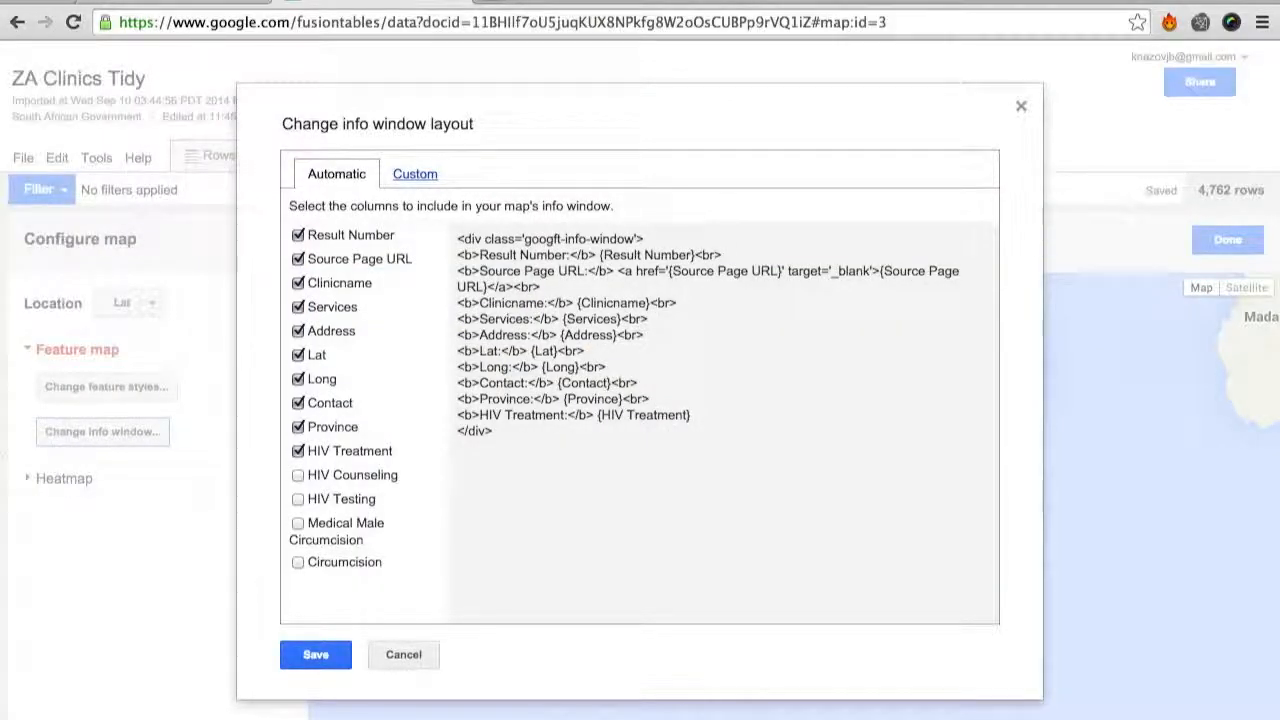
left_click(298, 235)
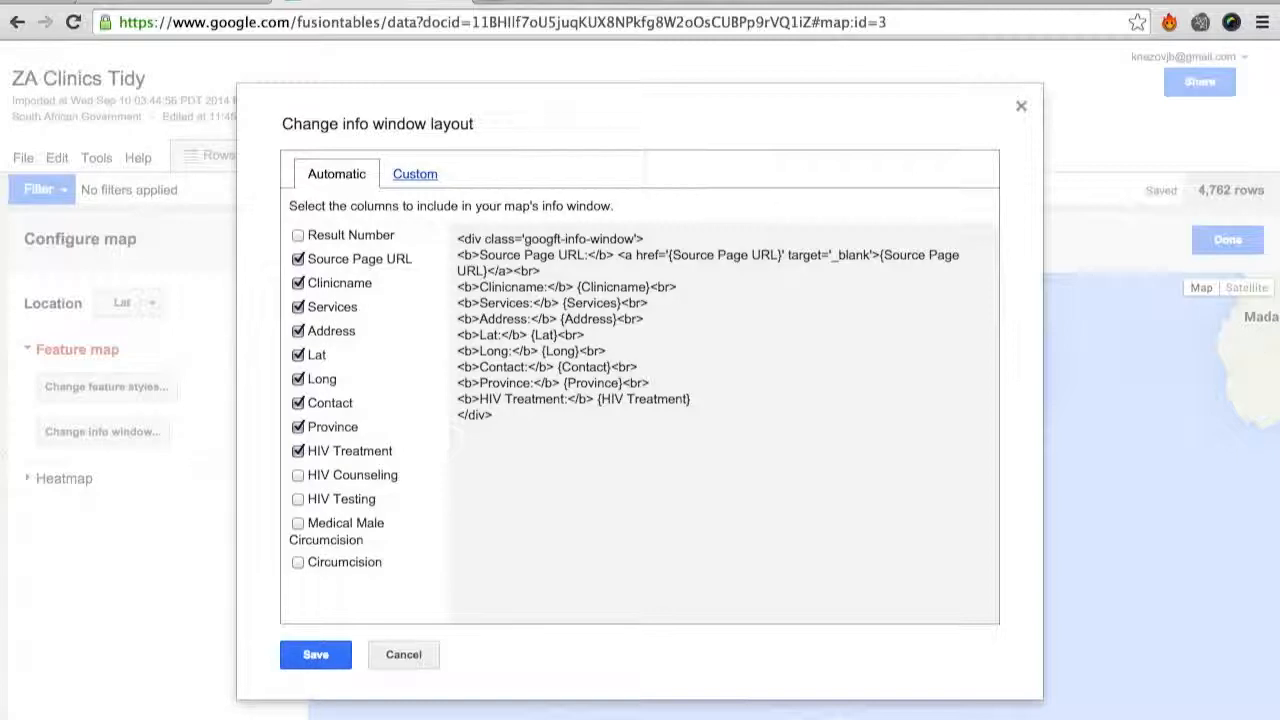
left_click(298, 355)
left_click(298, 379)
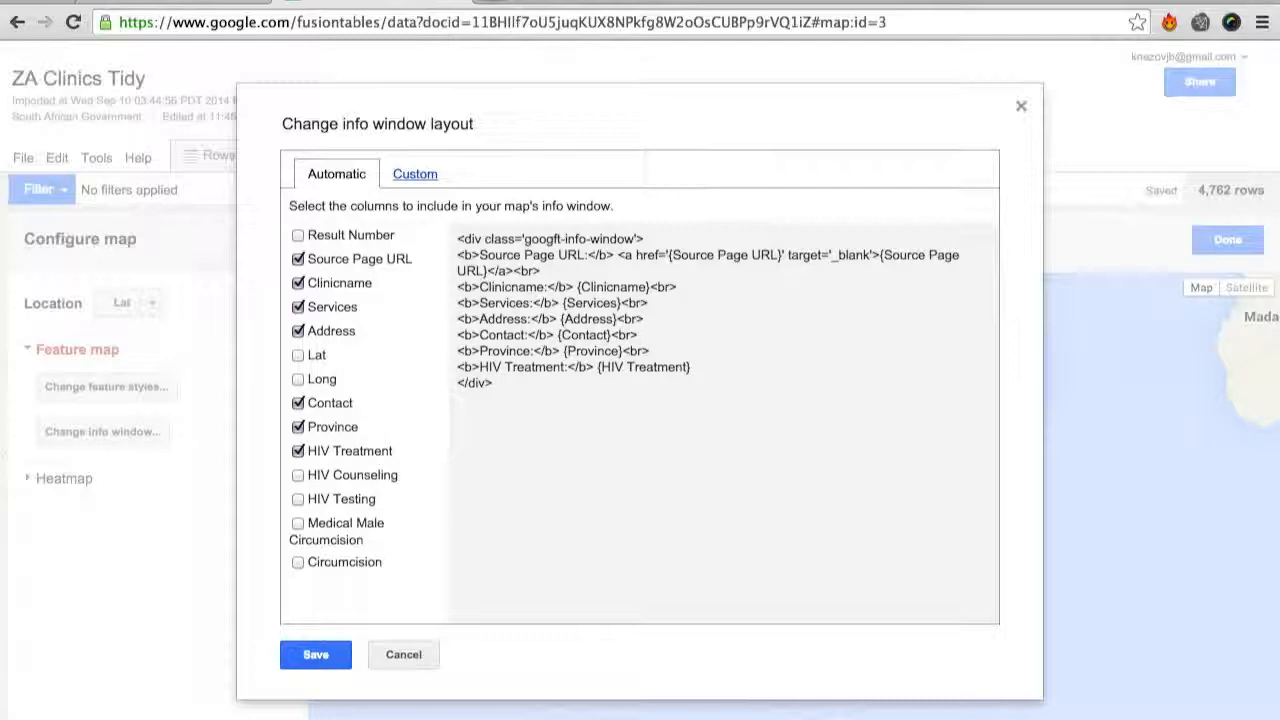
left_click(298, 427)
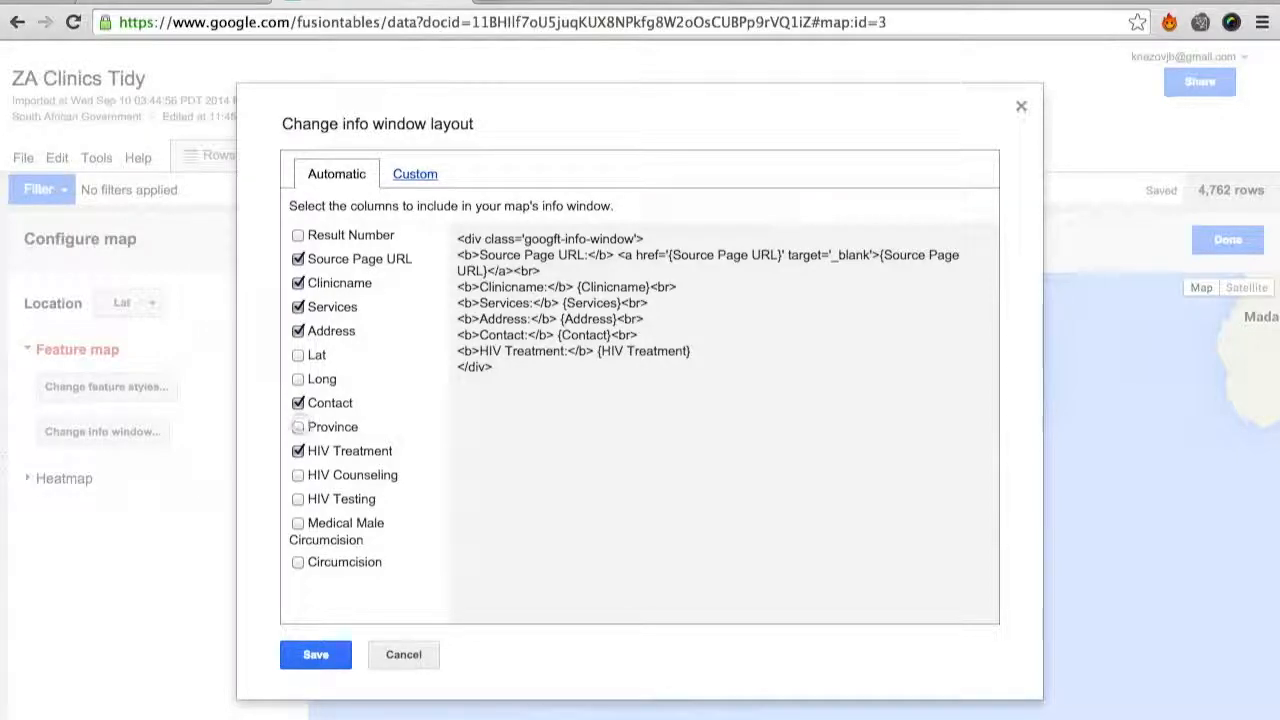
left_click(298, 451)
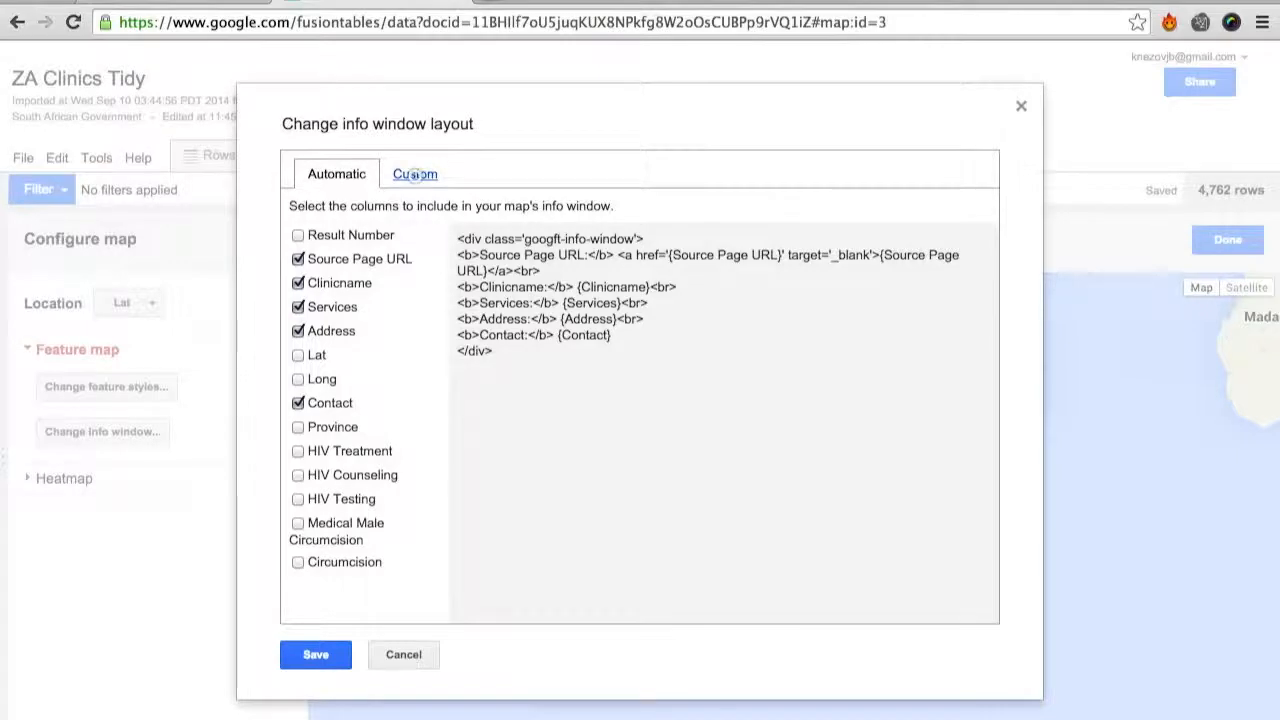
In the info window's custom HTML, replace the Clinicname label with h2 heading tags enclosing the {Clinicname} placeholder.
left_click(415, 175)
left_click(534, 262)
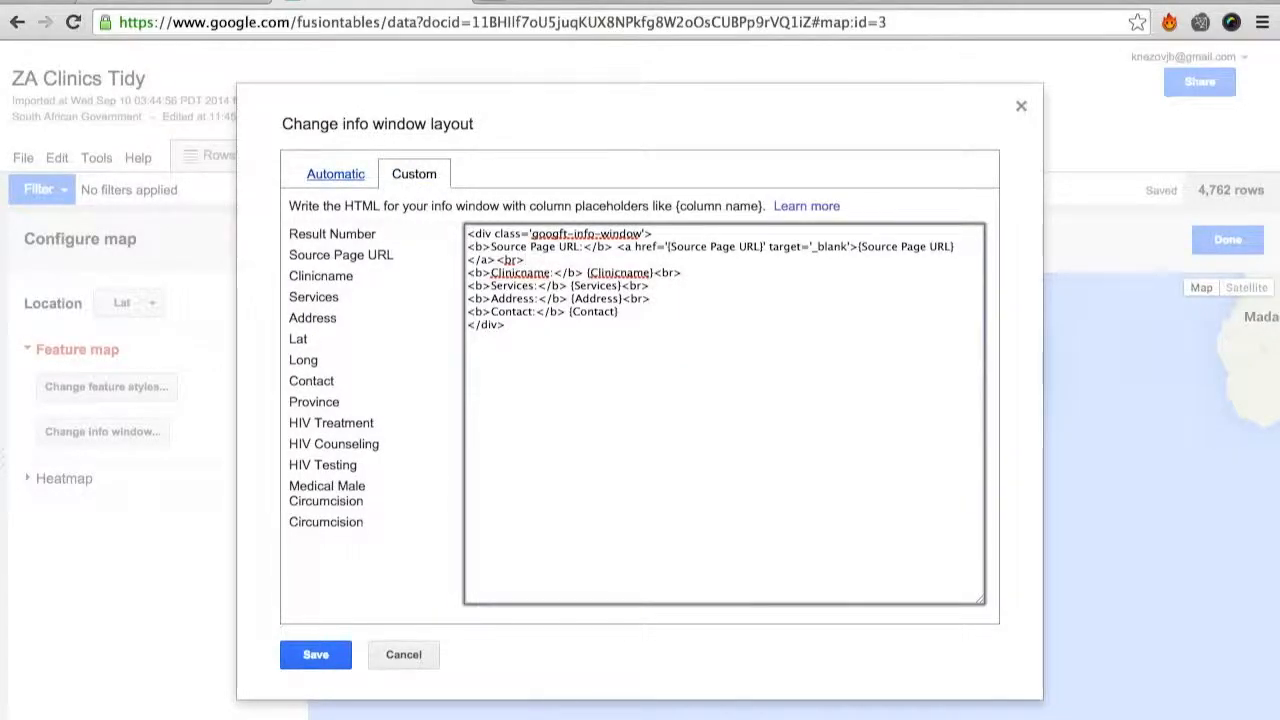
left_click_drag(534, 262, 445, 272)
key("BackSpace")
type("<B>")
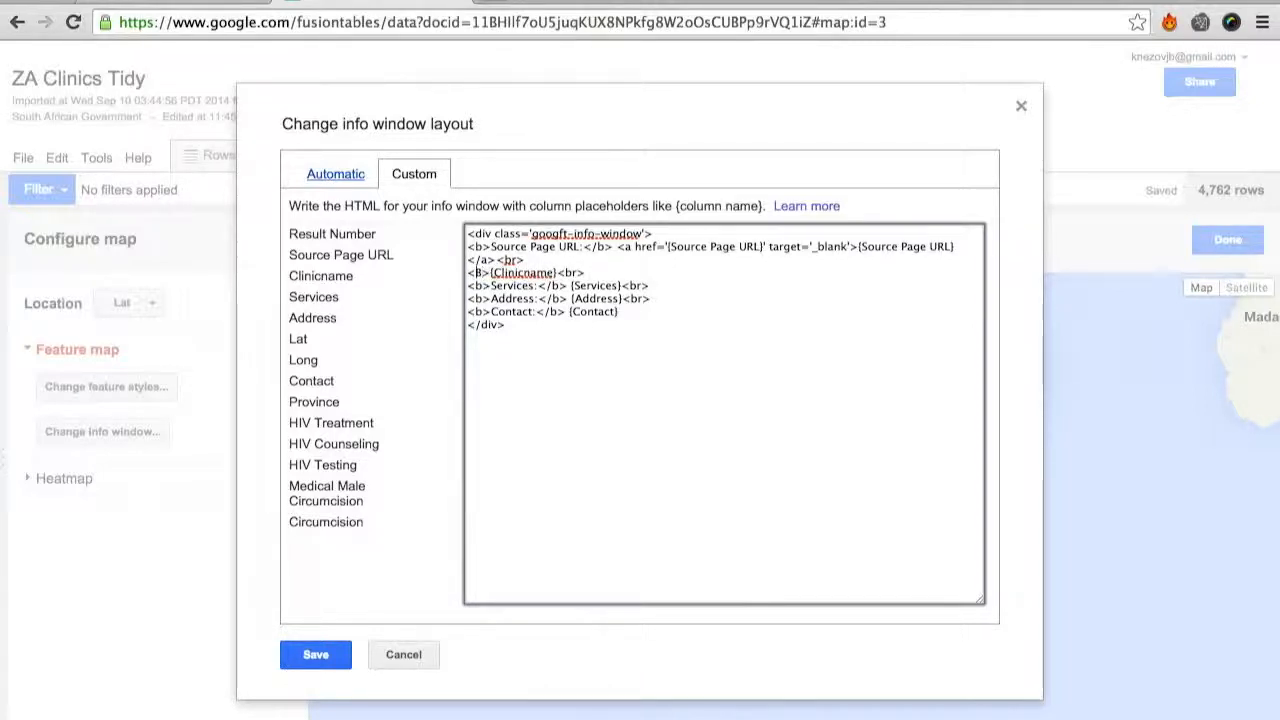
double_click(478, 272)
type("h2")
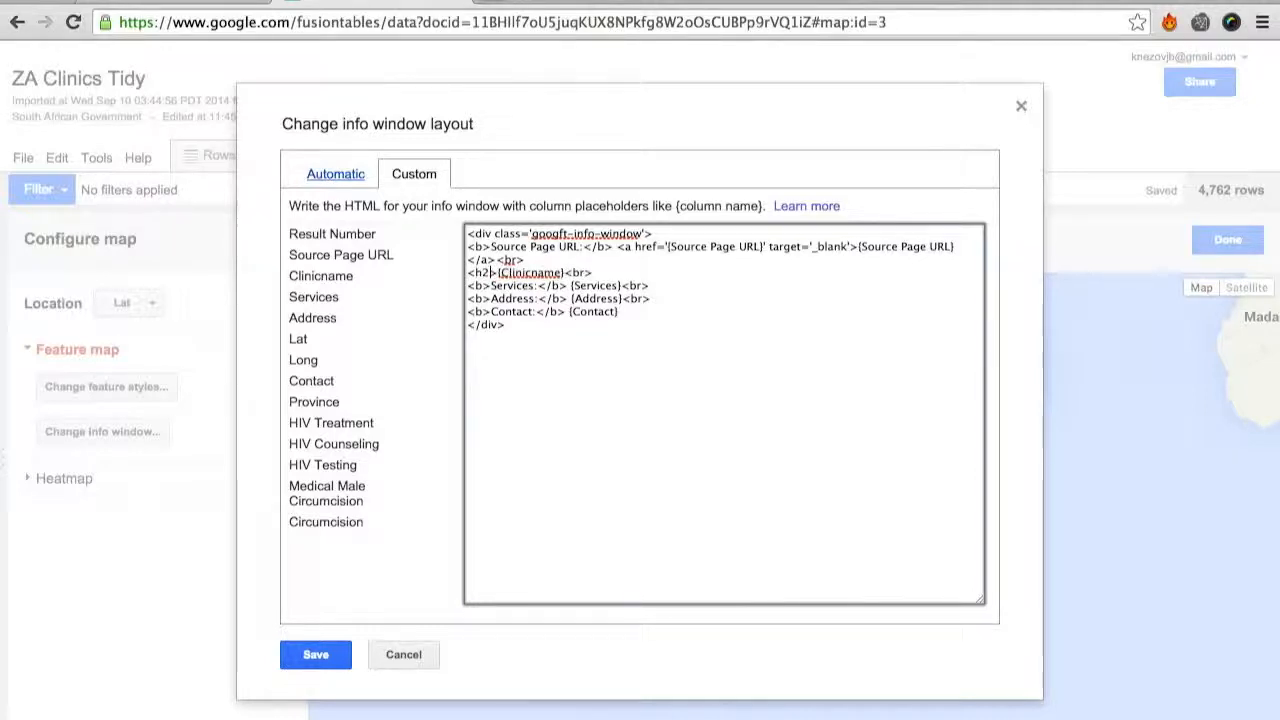
left_click(565, 272)
type("</H@>")
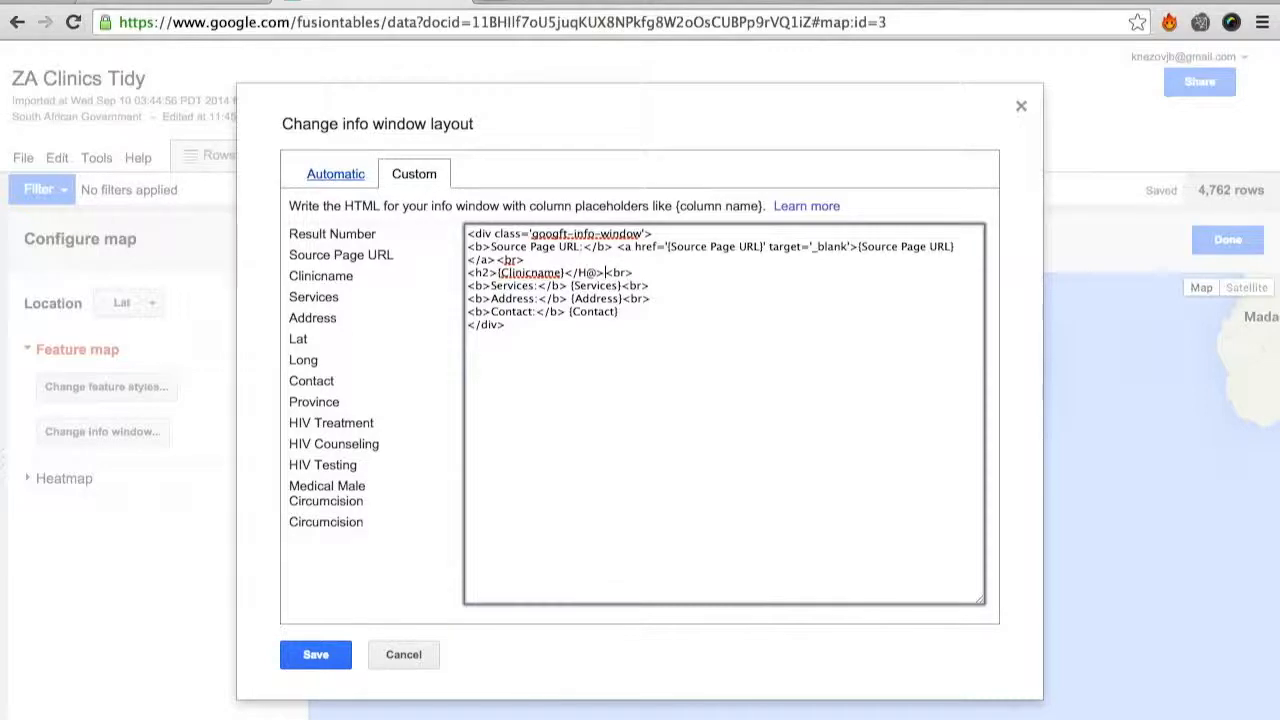
key("BackSpace")
key("BackSpace")
type("2>")
Wrap the {Clinicname} placeholder inside the heading in a copy of the {Source Page URL} link tag with a closing </a>.
key("Left")
key("Left")
key("Left")
key("Left")
key("Left")
key("Left")
key("Left")
key("Left")
key("Left")
key("Left")
key("Left")
key("Left")
key("Left")
key("Left")
key("Left")
key("Left")
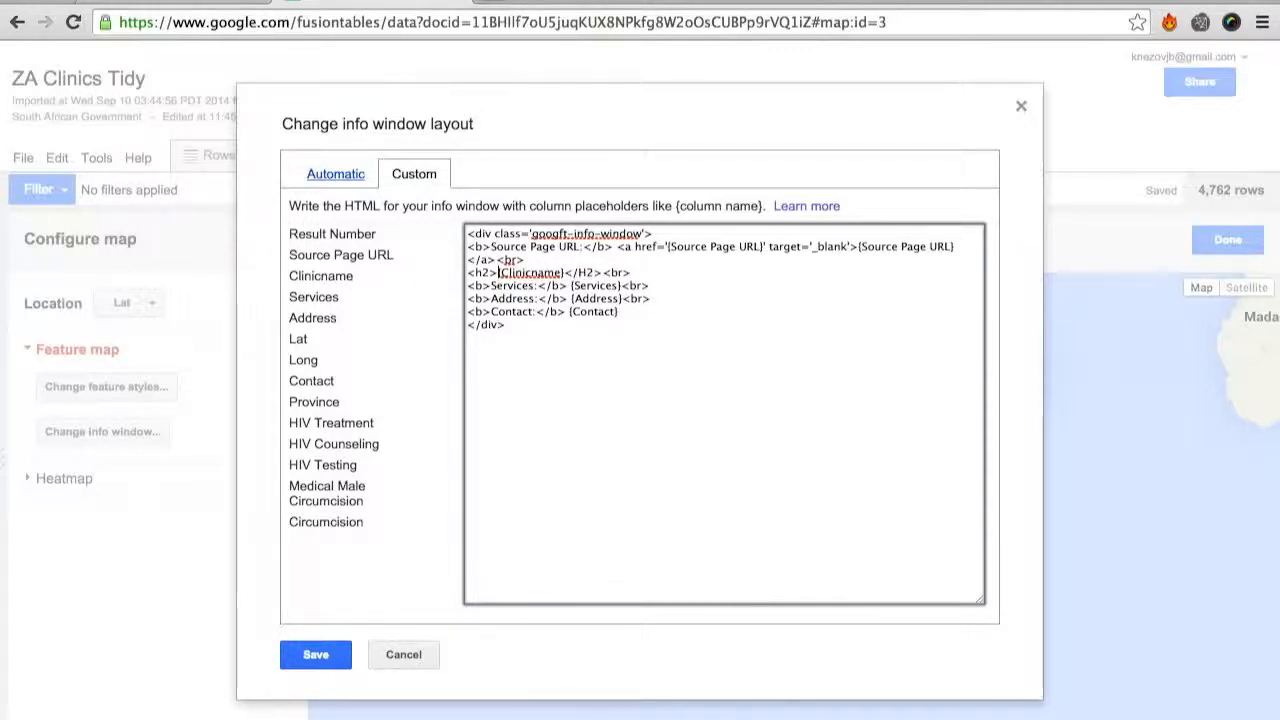
left_click_drag(617, 247, 858, 247)
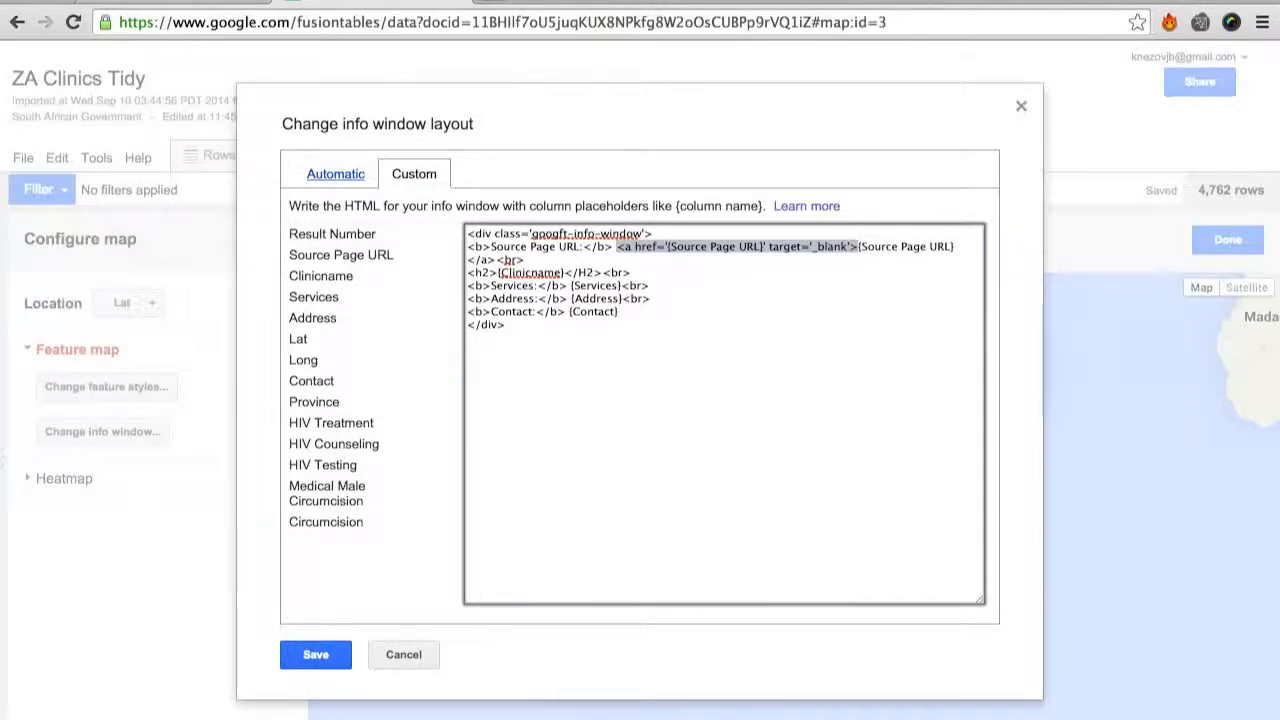
key("super+c")
left_click(498, 273)
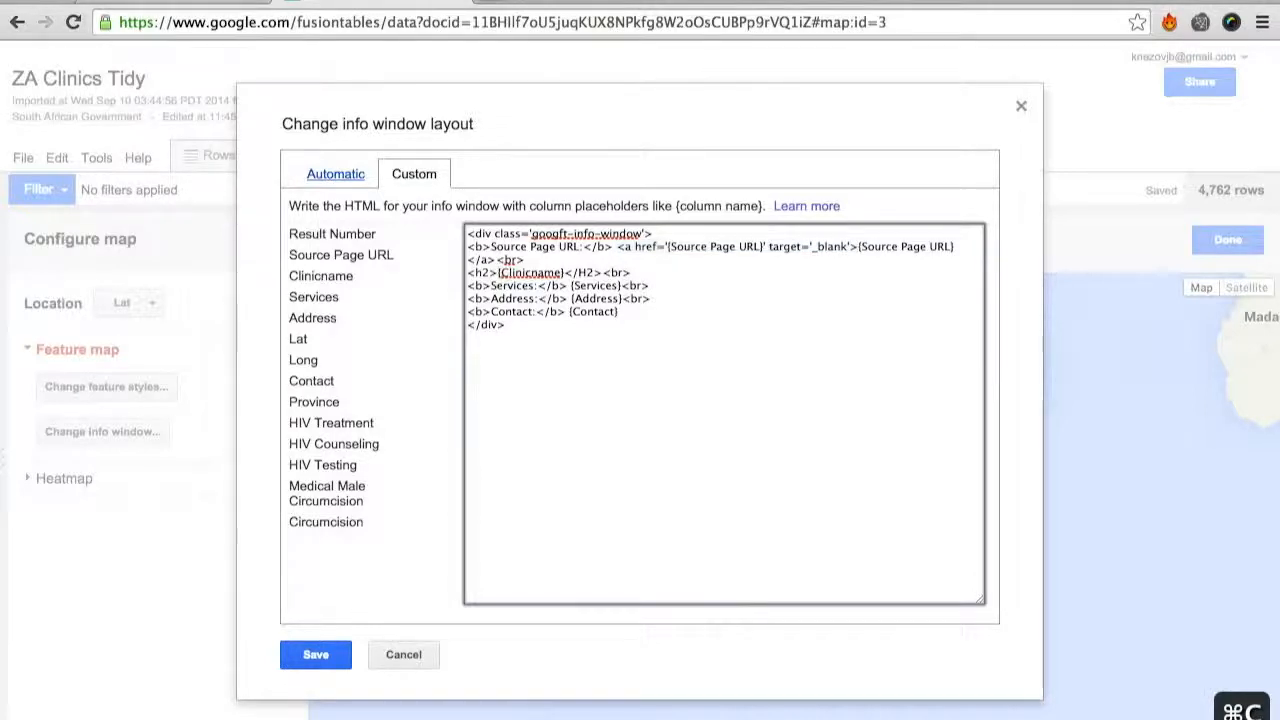
key("super+v")
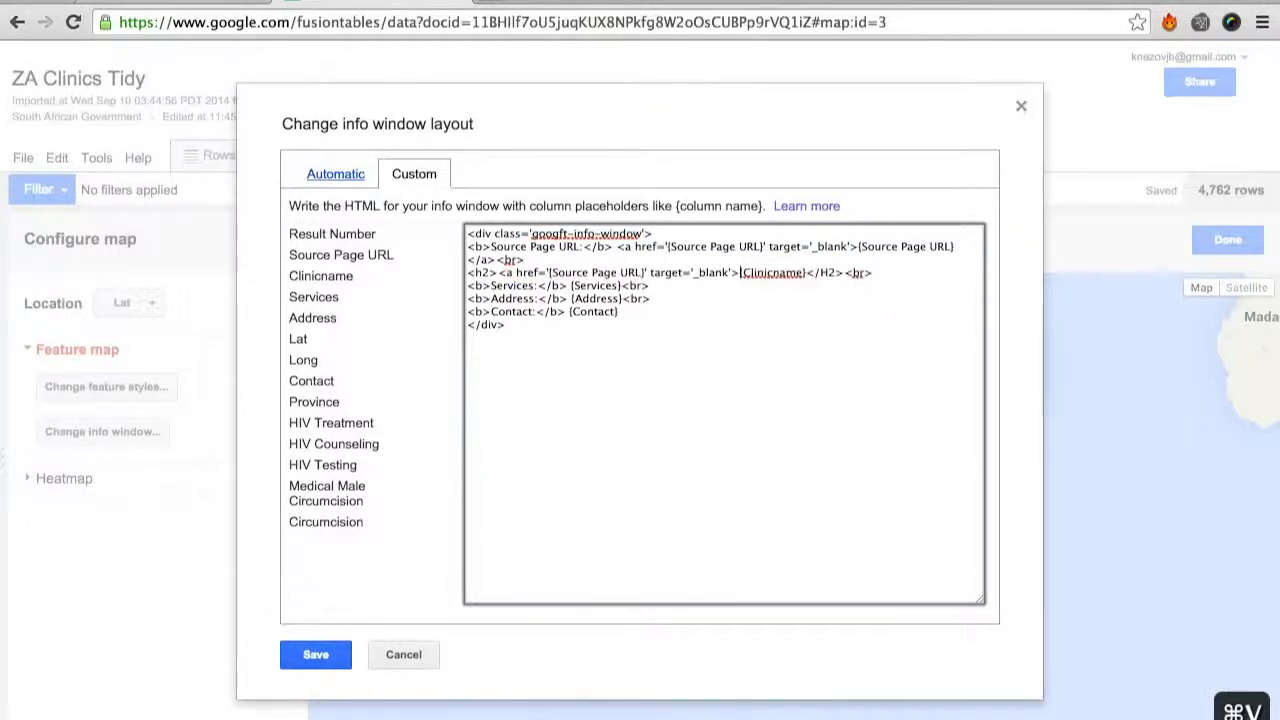
left_click(806, 273)
type("</a></H2>")
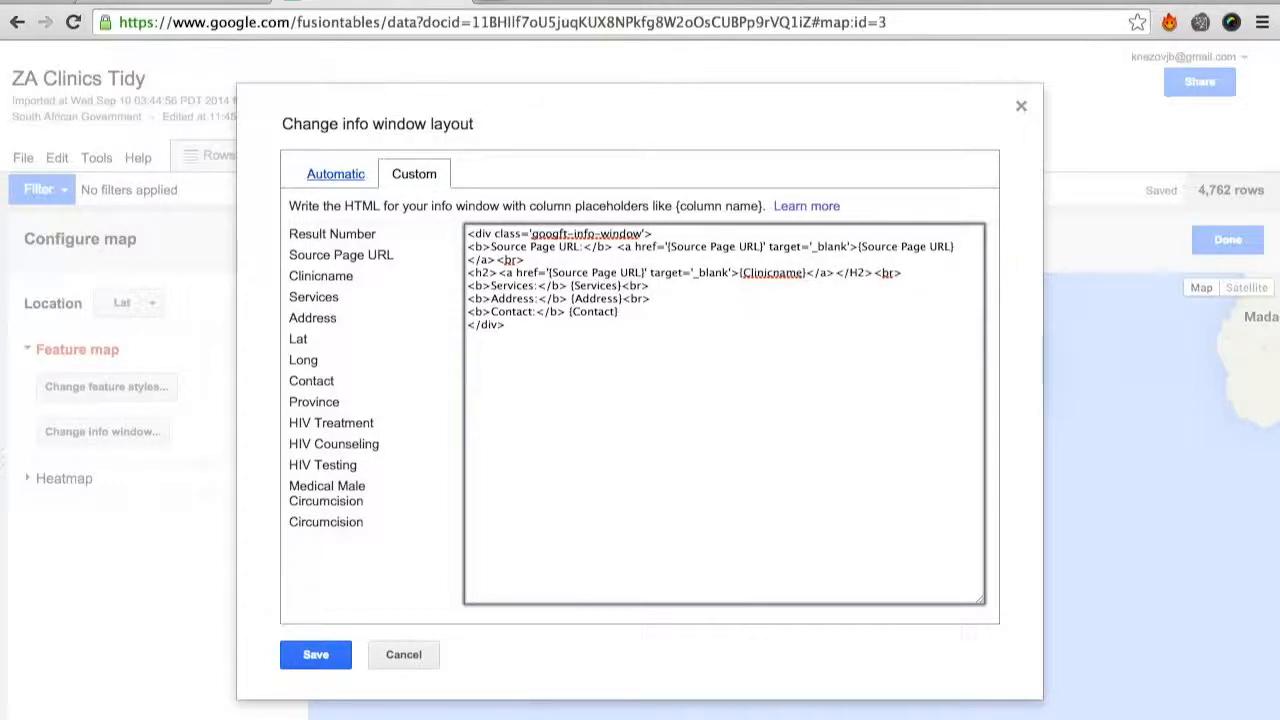
Remove the separate Source Page URL line from the custom HTML and save the info window layout.
left_click_drag(525, 260, 468, 248)
key("BackSpace")
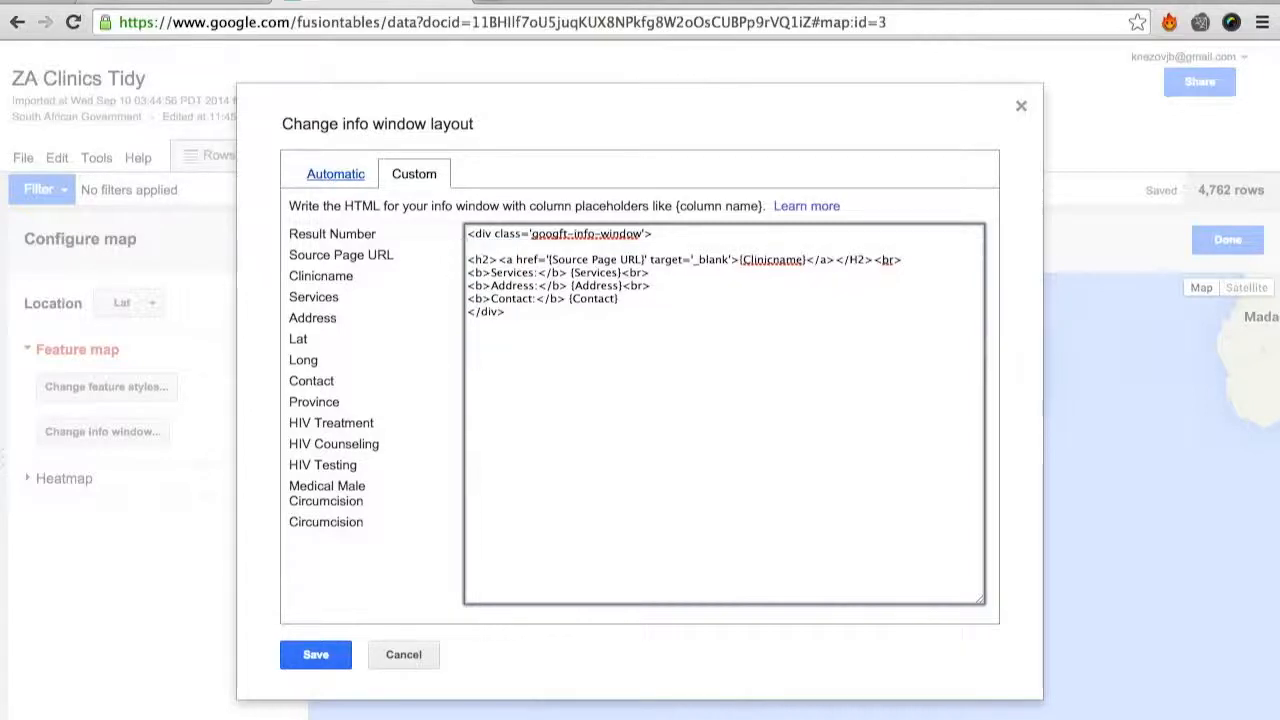
key("BackSpace")
left_click(316, 655)
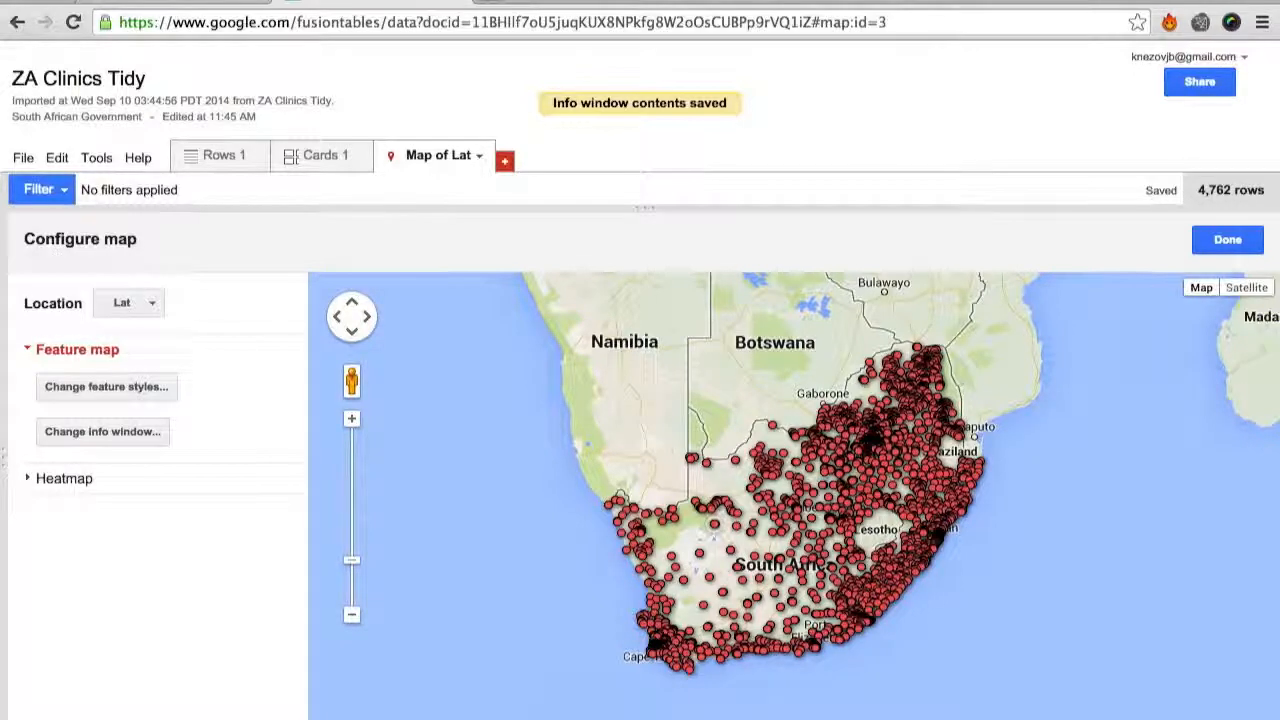
Preview the new info window on a Northern Cape clinic marker and finish configuring the map.
left_click(714, 520)
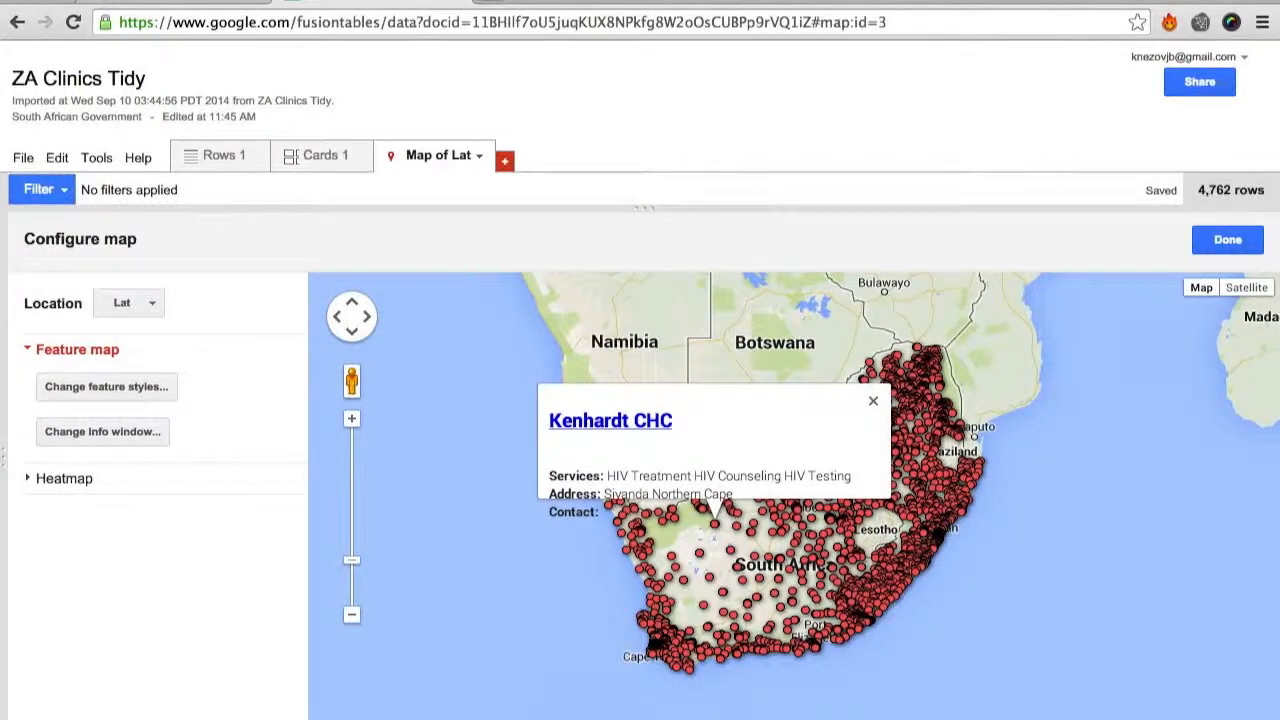
left_click(873, 400)
left_click(1226, 239)
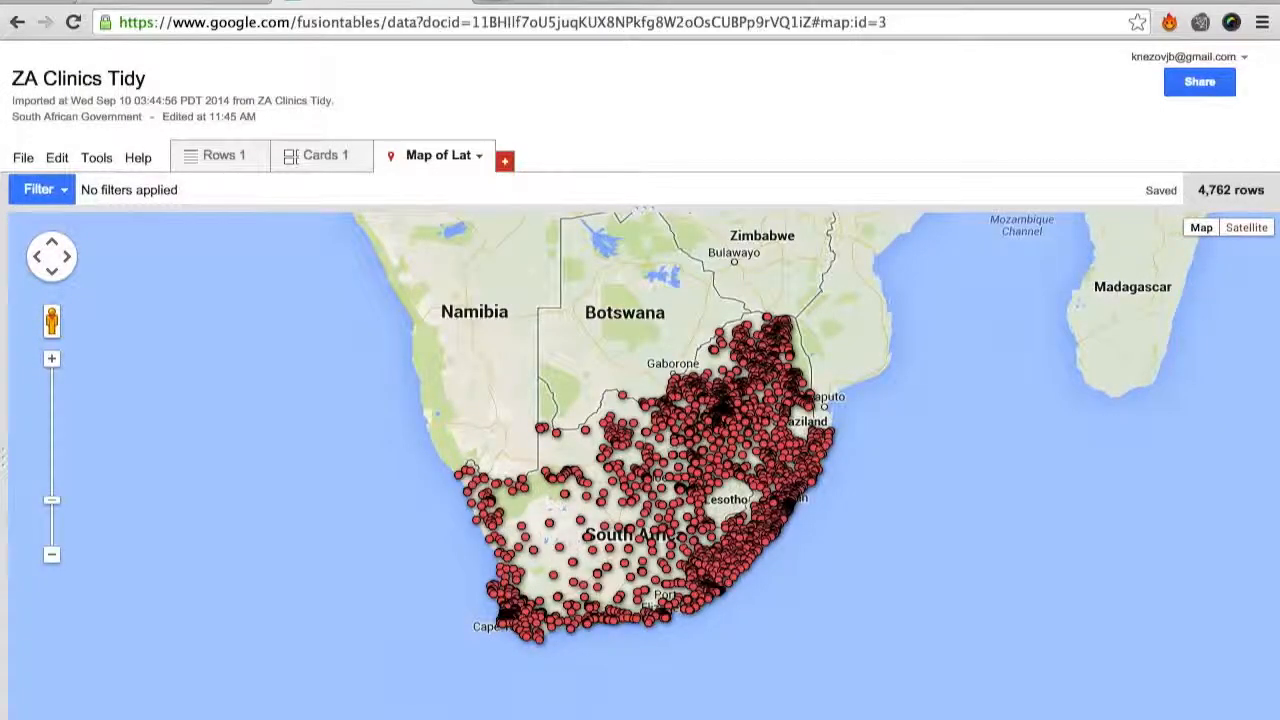
Add a Province filter to the map and show only the Eastern Cape clinics.
left_click(521, 522)
left_click(675, 388)
left_click(52, 358)
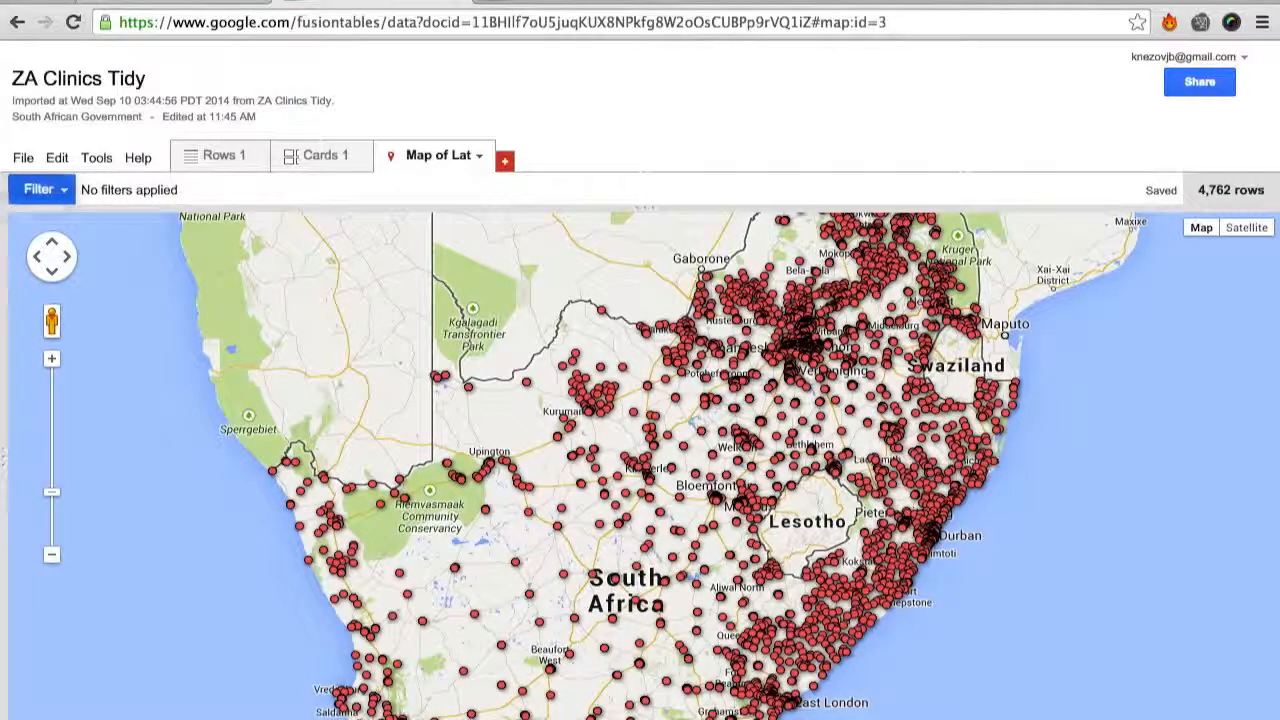
left_click(62, 191)
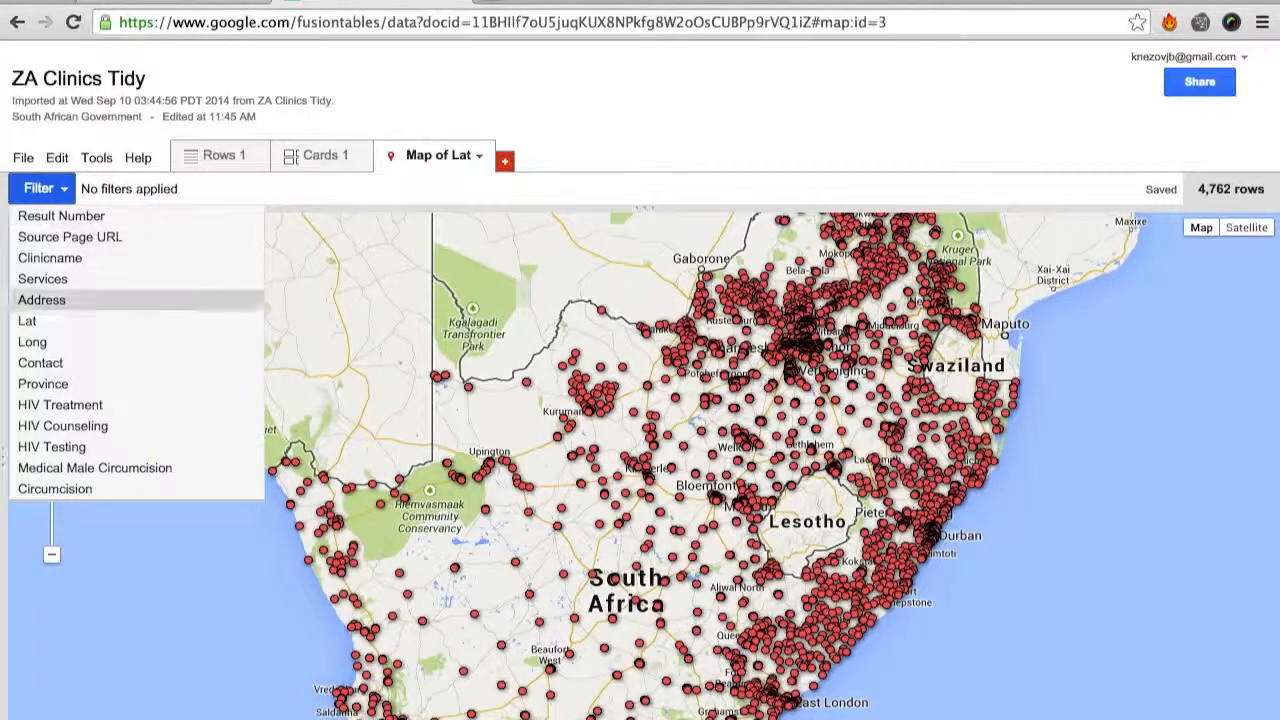
left_click(75, 379)
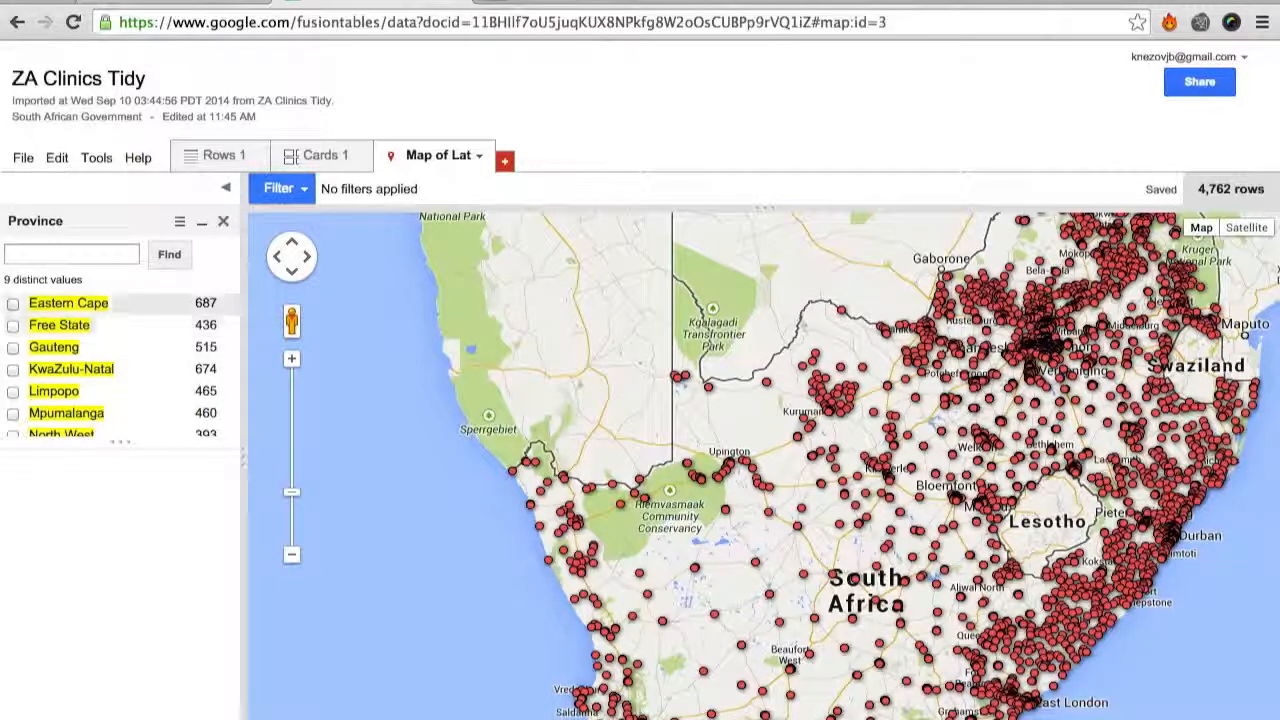
left_click(14, 303)
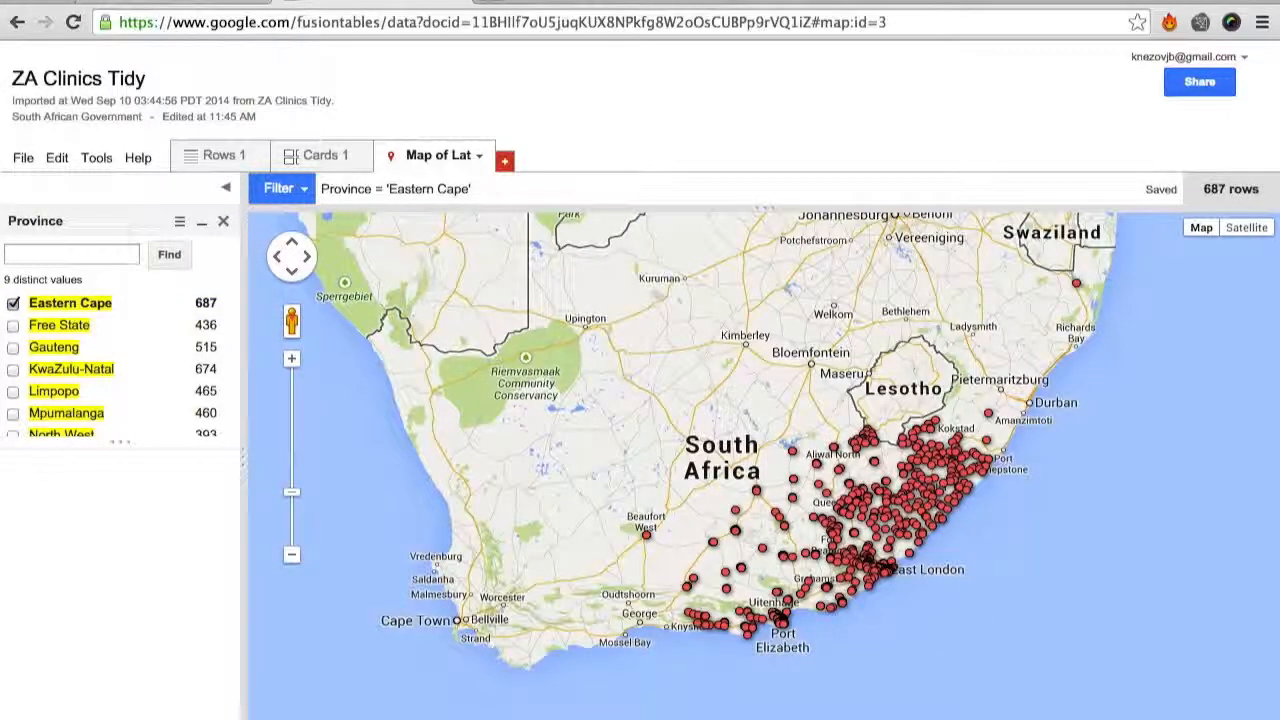
Inspect the info window of the outlying Eastern Cape marker just south of Swaziland and close it.
left_click(1076, 283)
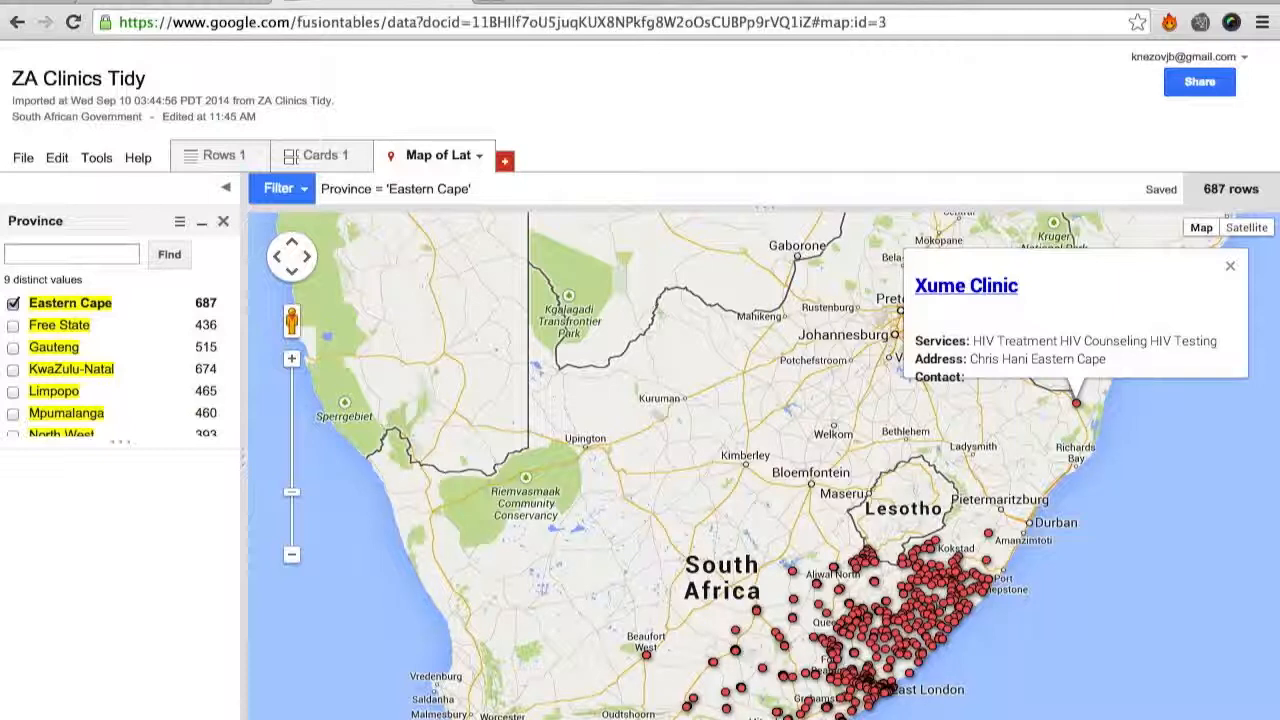
left_click(1230, 266)
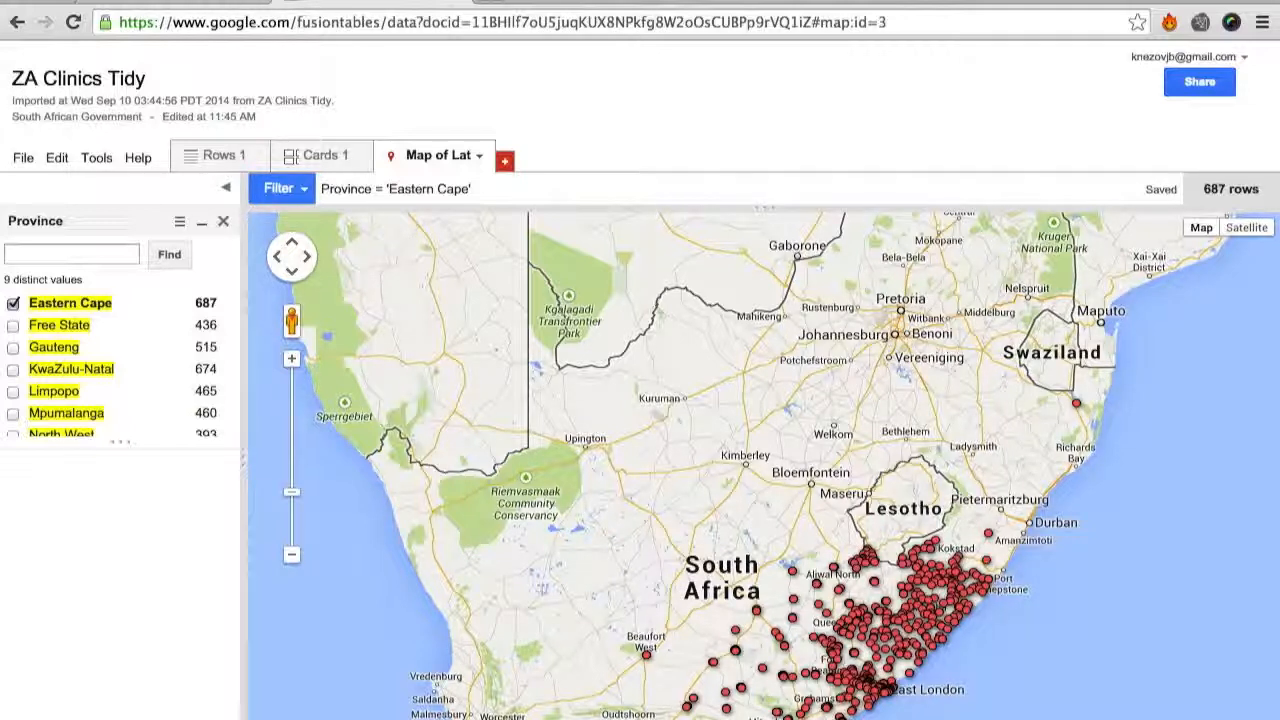
Switch the Province filter from Eastern Cape to Free State, and clear it to show all provinces.
left_click(13, 325)
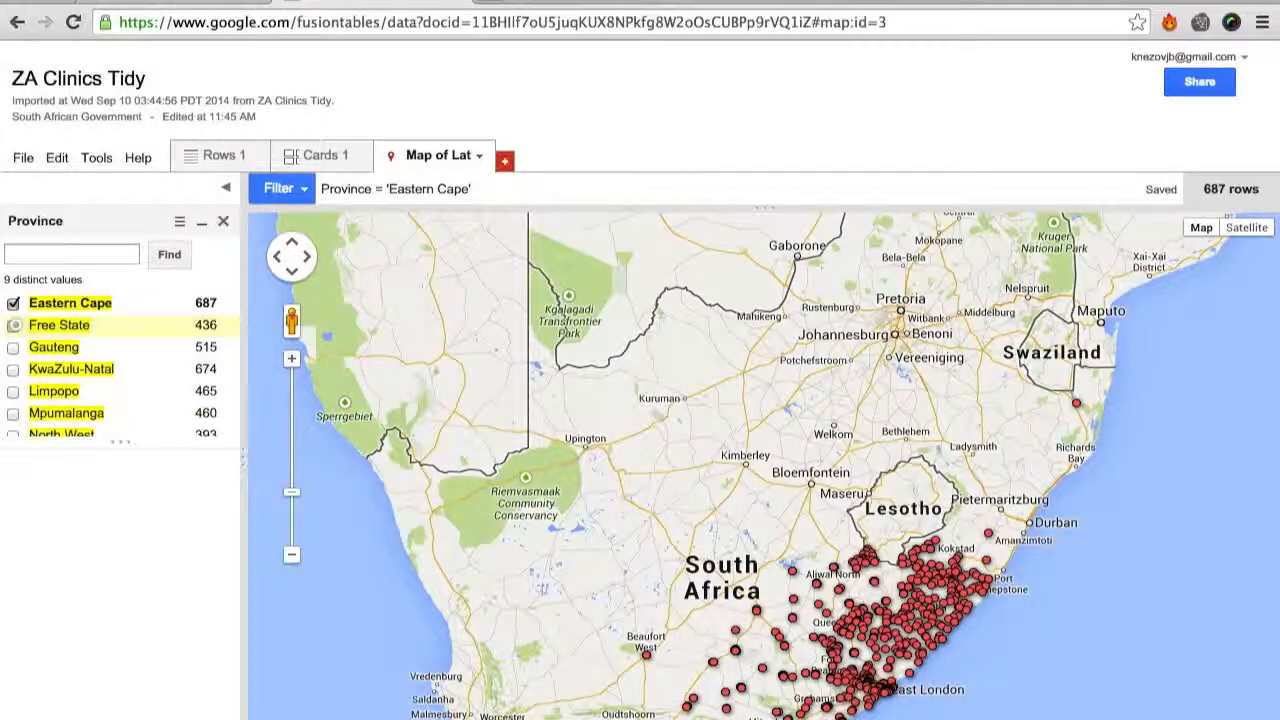
left_click(13, 303)
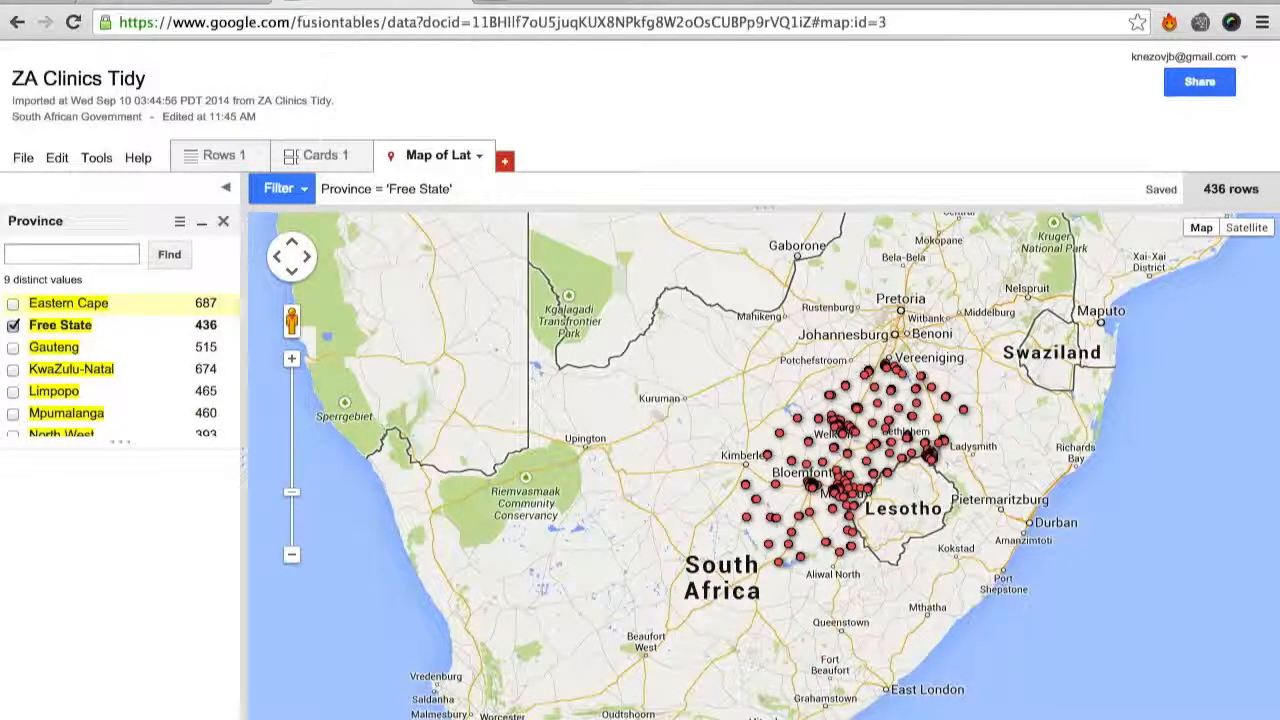
left_click(13, 326)
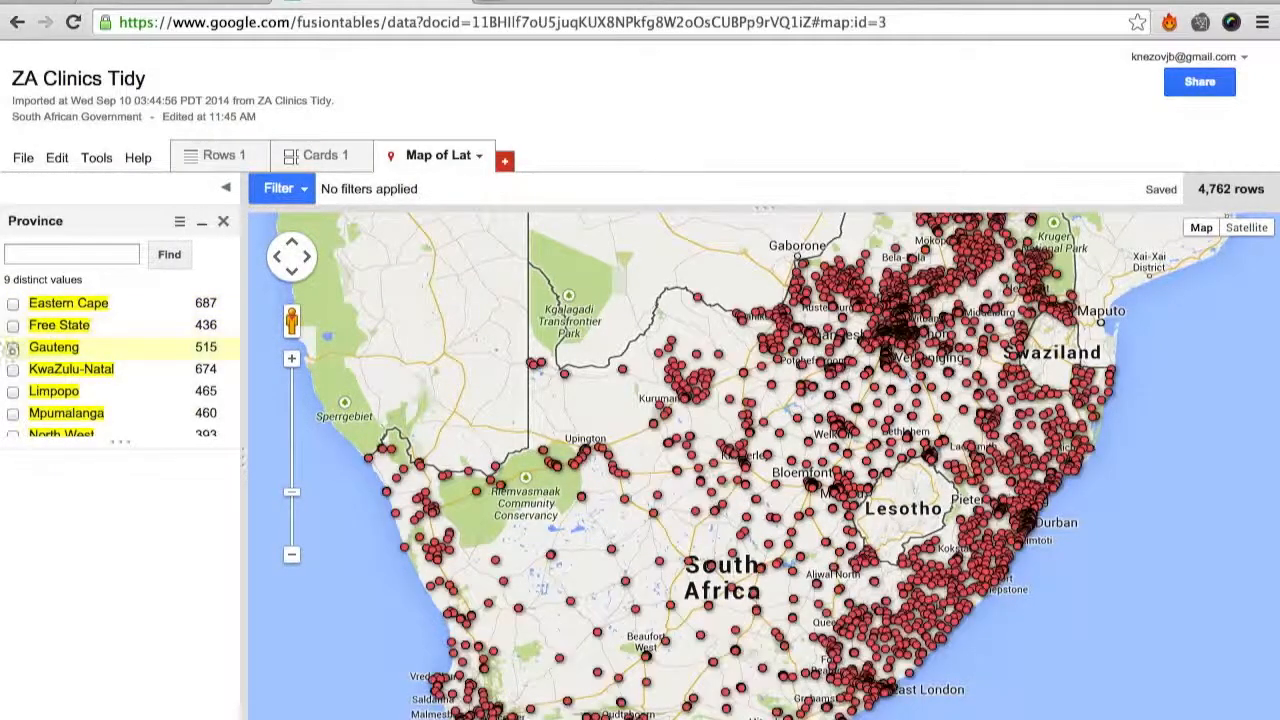
Filter the map to Gauteng clinics, and view and close the info window of the outlying marker near Mthatha.
left_click(13, 348)
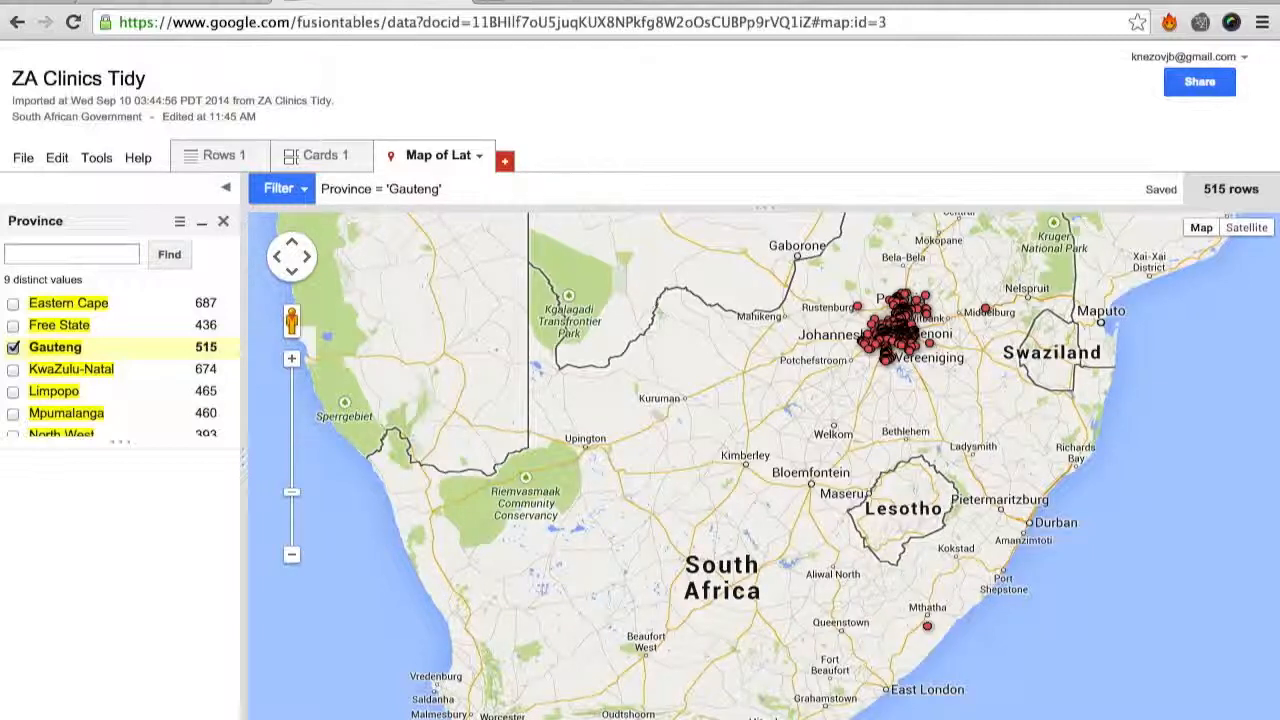
left_click(927, 625)
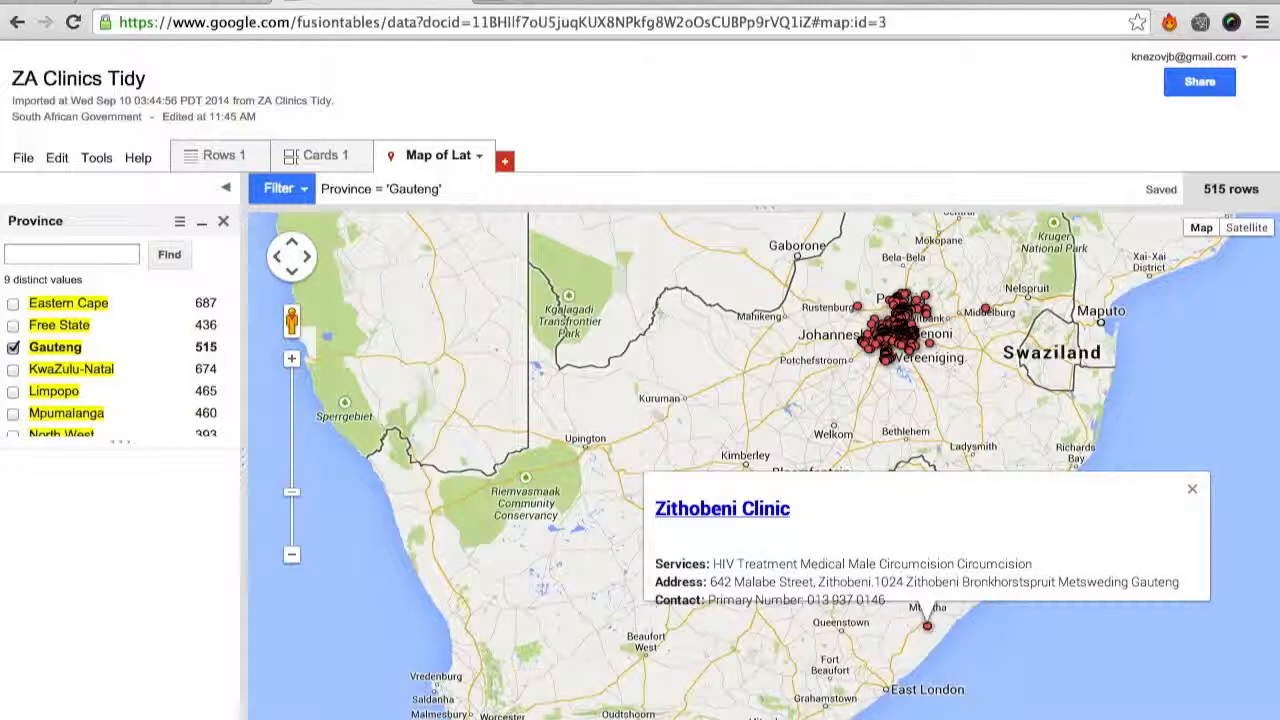
left_click(1191, 488)
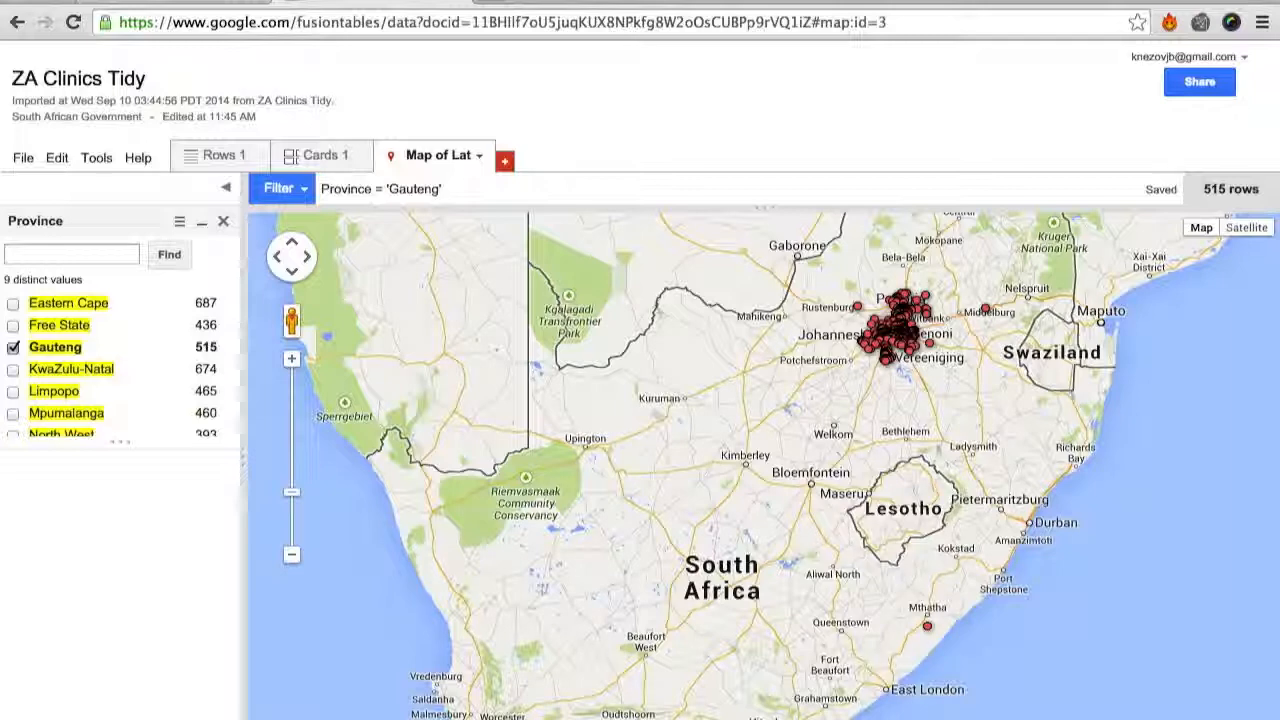
Open the publishing options for the filtered Gauteng map and select its shareable email or IM link.
left_click(478, 155)
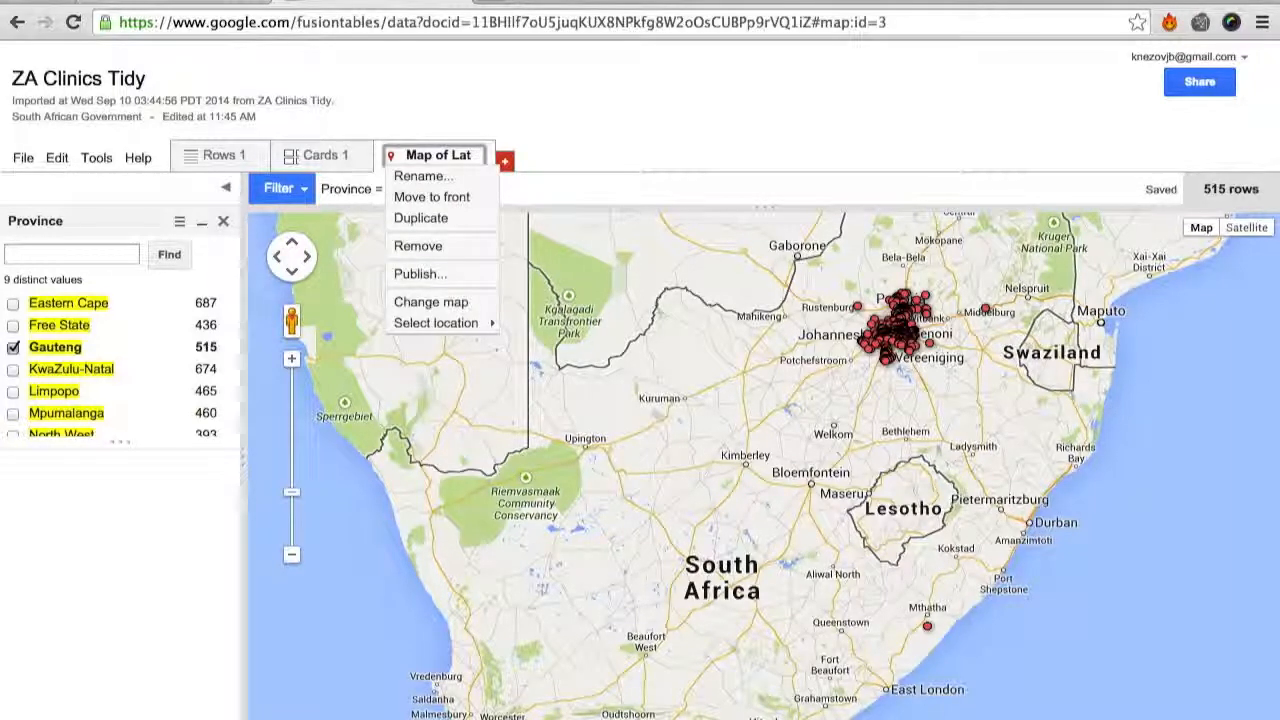
left_click(420, 274)
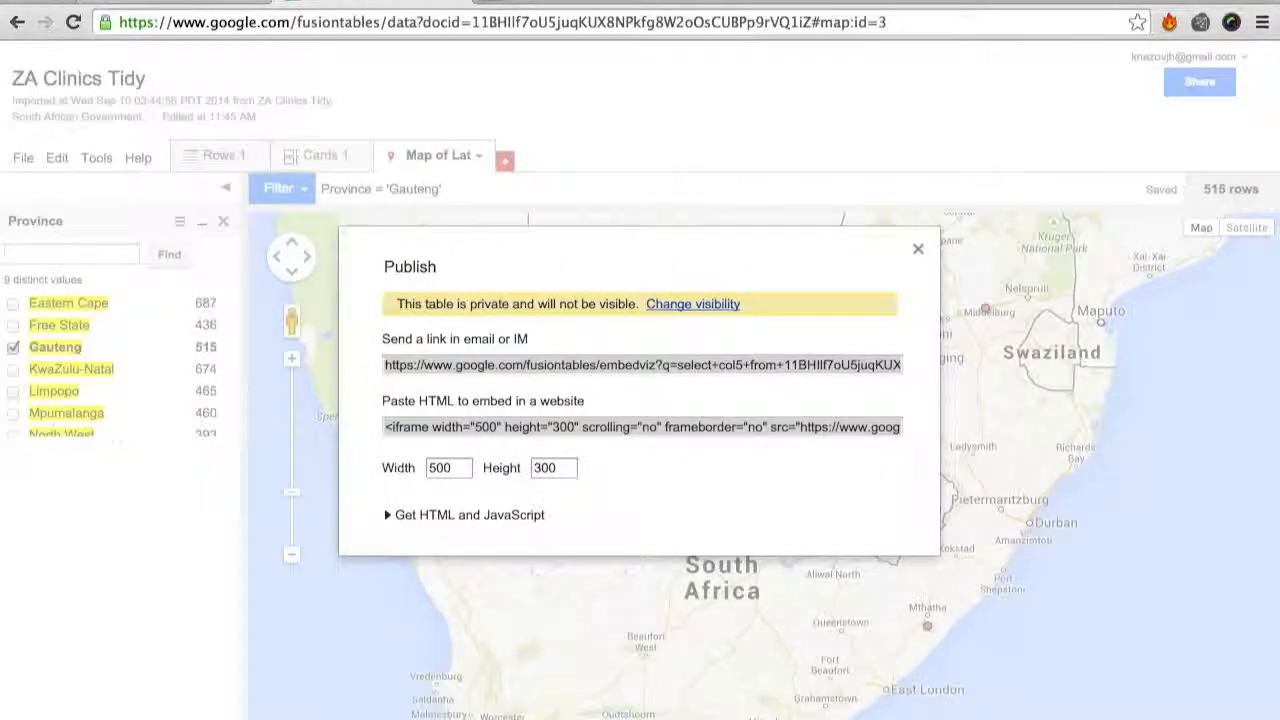
left_click(529, 364)
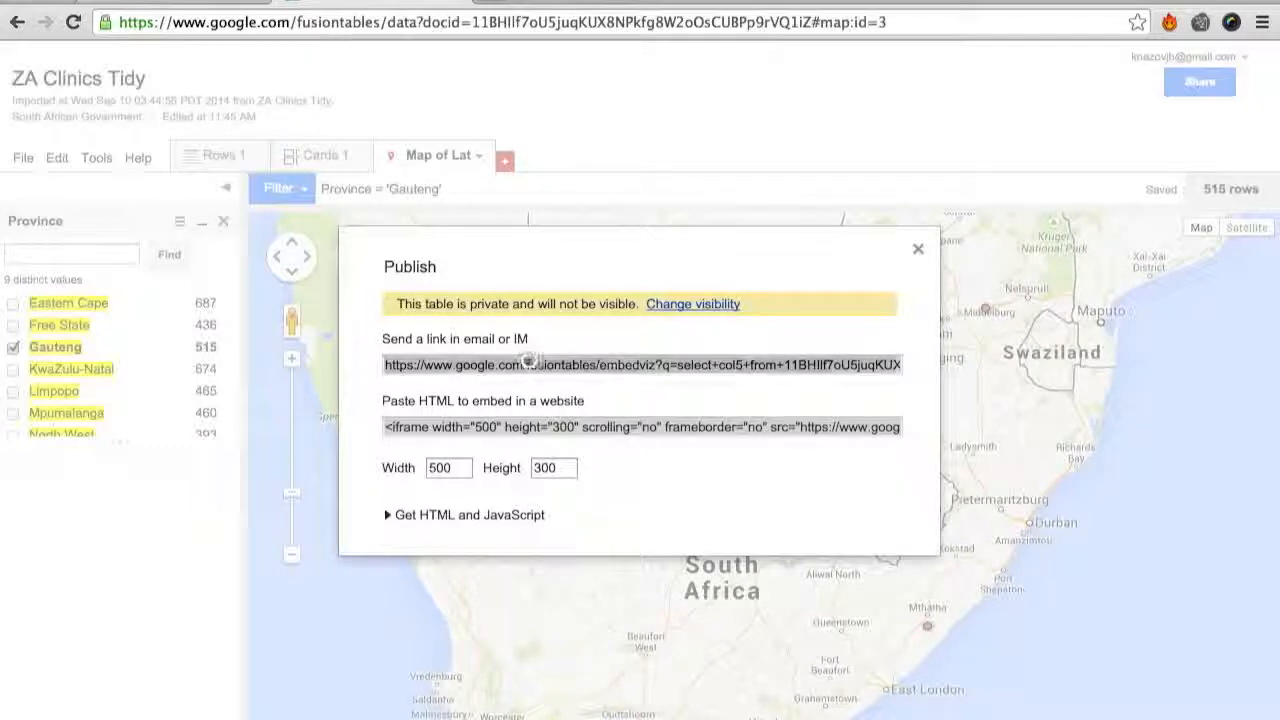